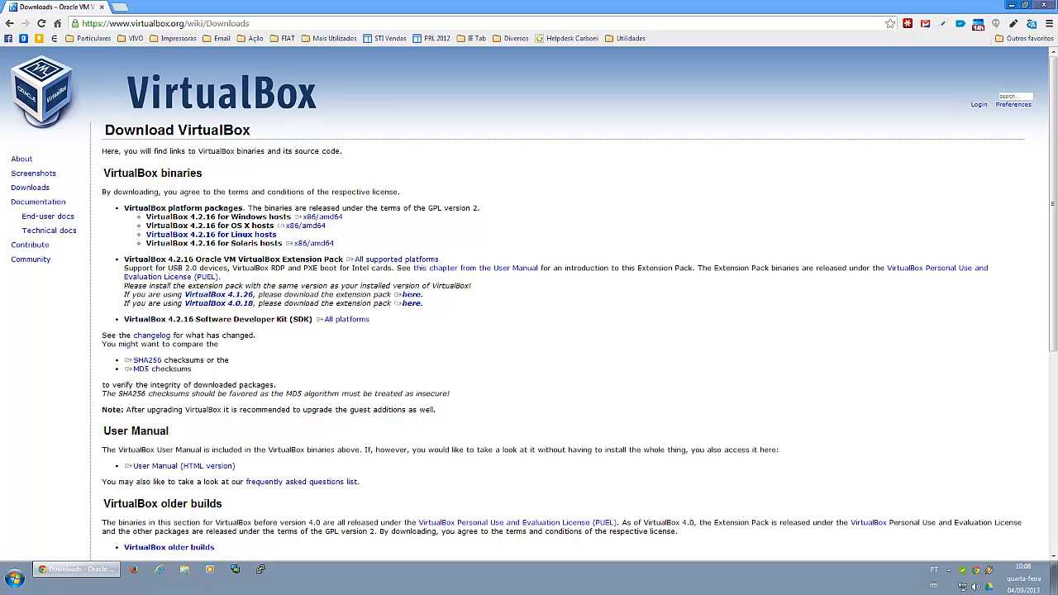
- Minimize the browser and launch Oracle VM VirtualBox from the installed programs
{"action": "left_click", "coordinate": [1011, 5]}
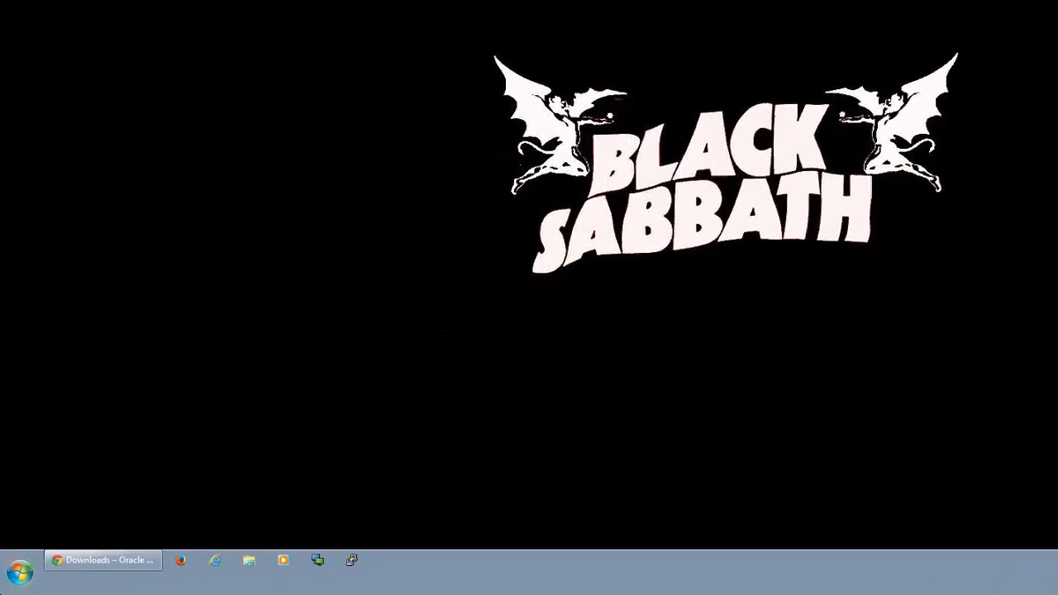
{"action": "left_click", "coordinate": [20, 571]}
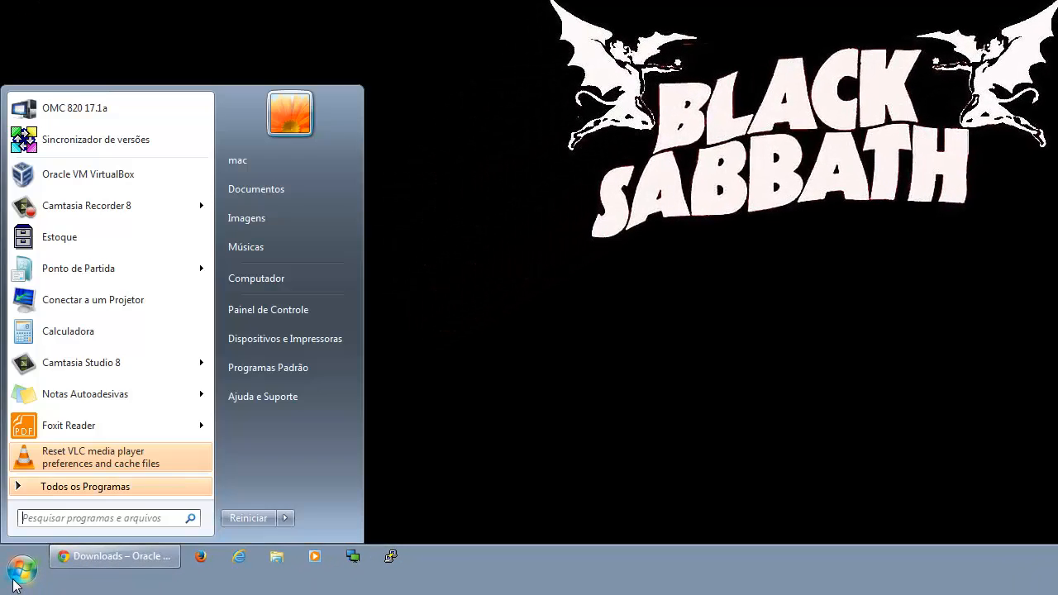
{"action": "left_click", "coordinate": [47, 495]}
{"action": "scroll", "coordinate": [90, 183], "scroll_direction": "down", "scroll_amount": 1}
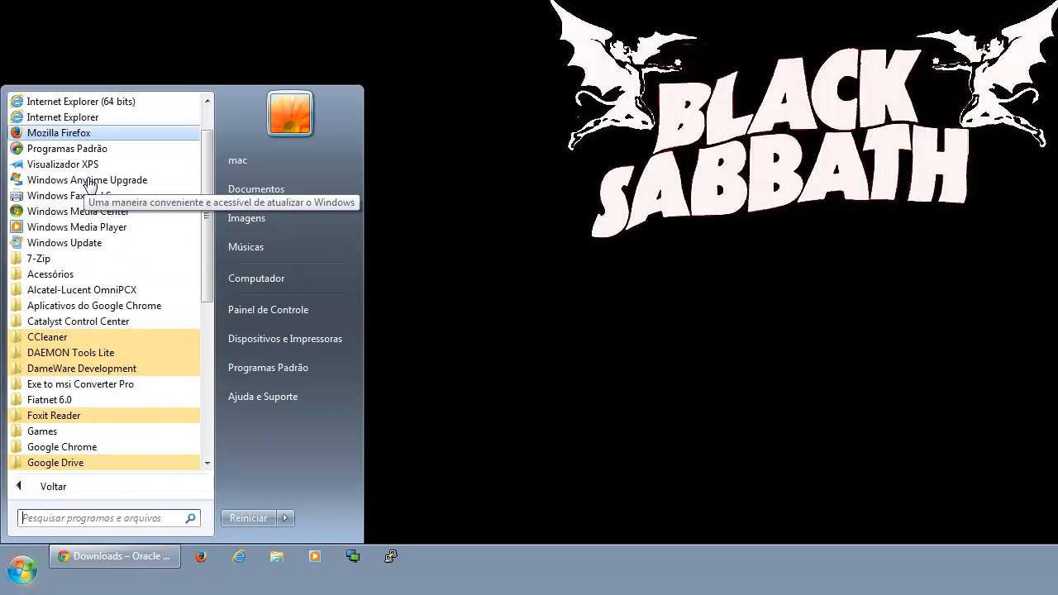
{"action": "scroll", "coordinate": [90, 182], "scroll_direction": "down", "scroll_amount": 7}
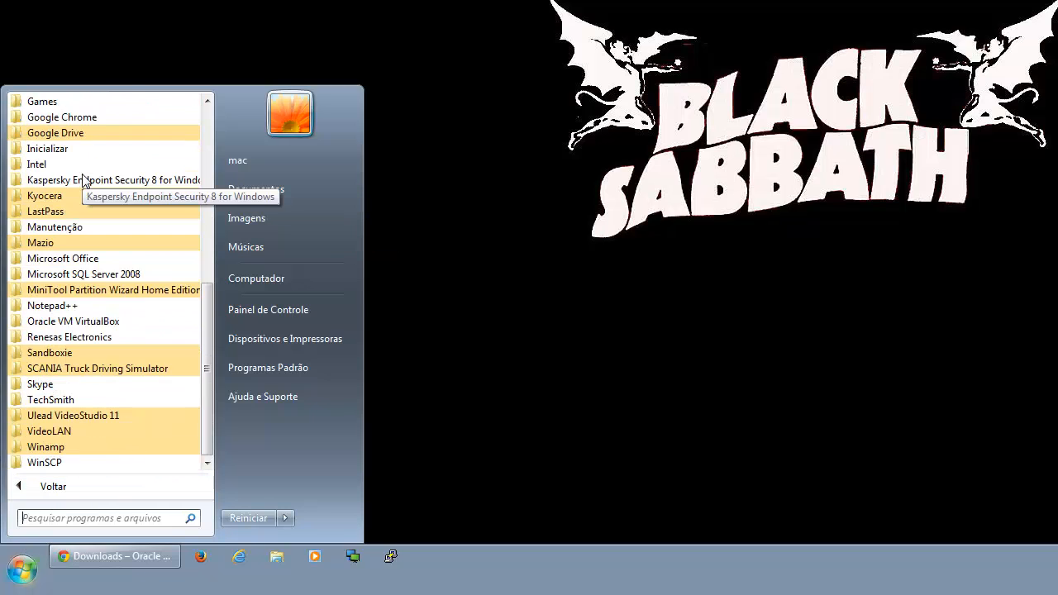
{"action": "left_click", "coordinate": [83, 322]}
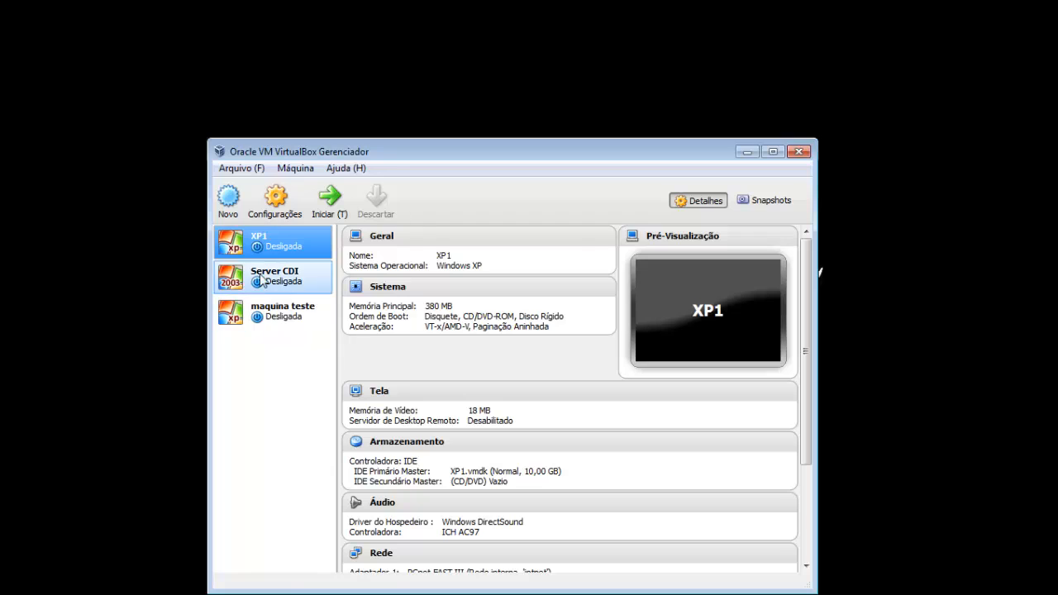
- Review the default machine folder and the host key input settings in the global preferences
{"action": "left_click", "coordinate": [243, 170]}
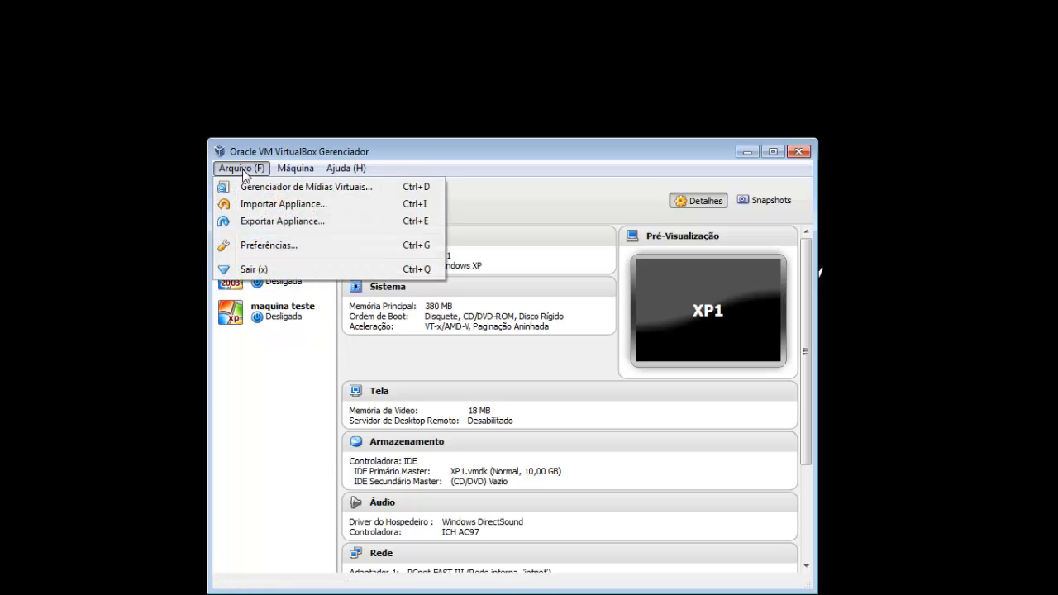
{"action": "left_click", "coordinate": [311, 246]}
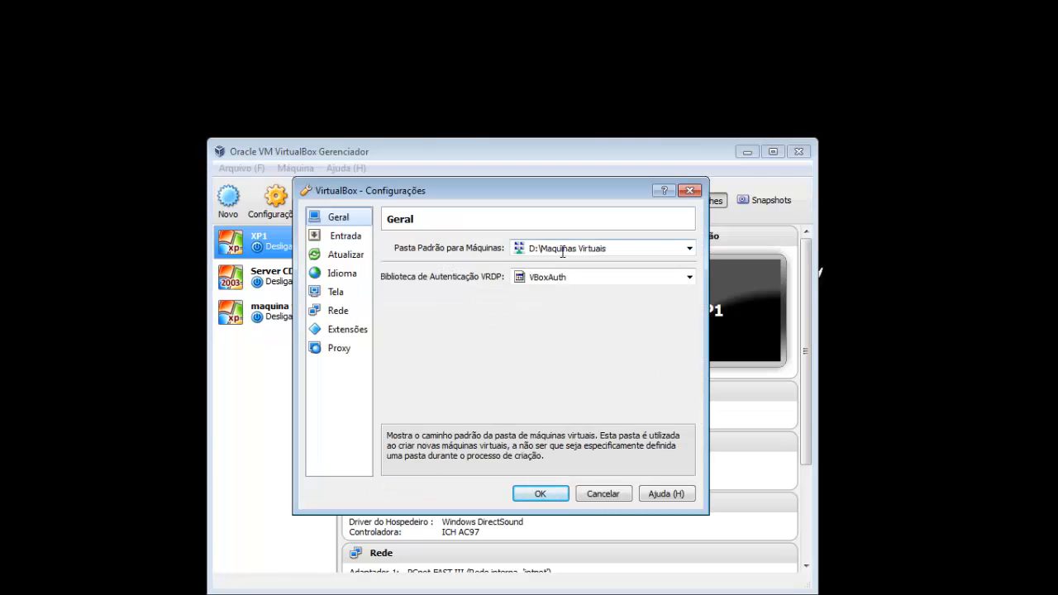
{"action": "left_click_drag", "start_coordinate": [662, 250], "coordinate": [402, 260]}
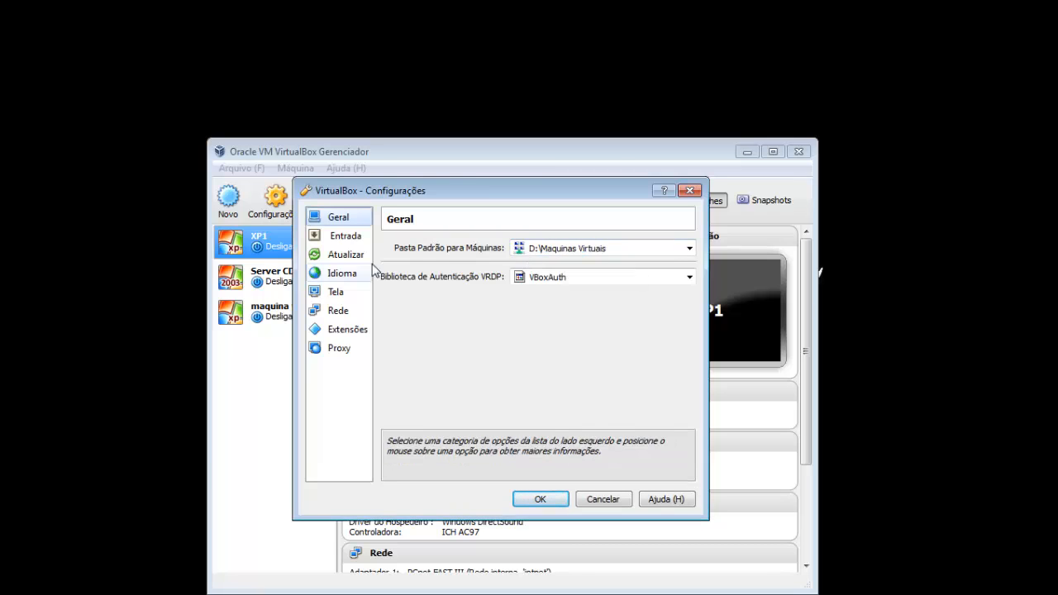
{"action": "left_click", "coordinate": [338, 243]}
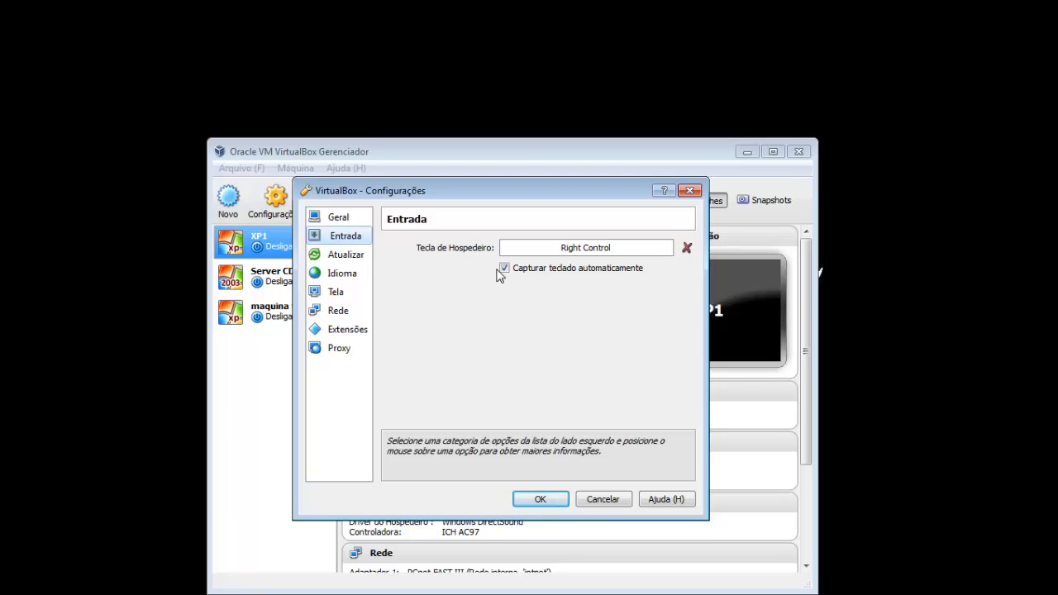
{"action": "left_click", "coordinate": [541, 499]}
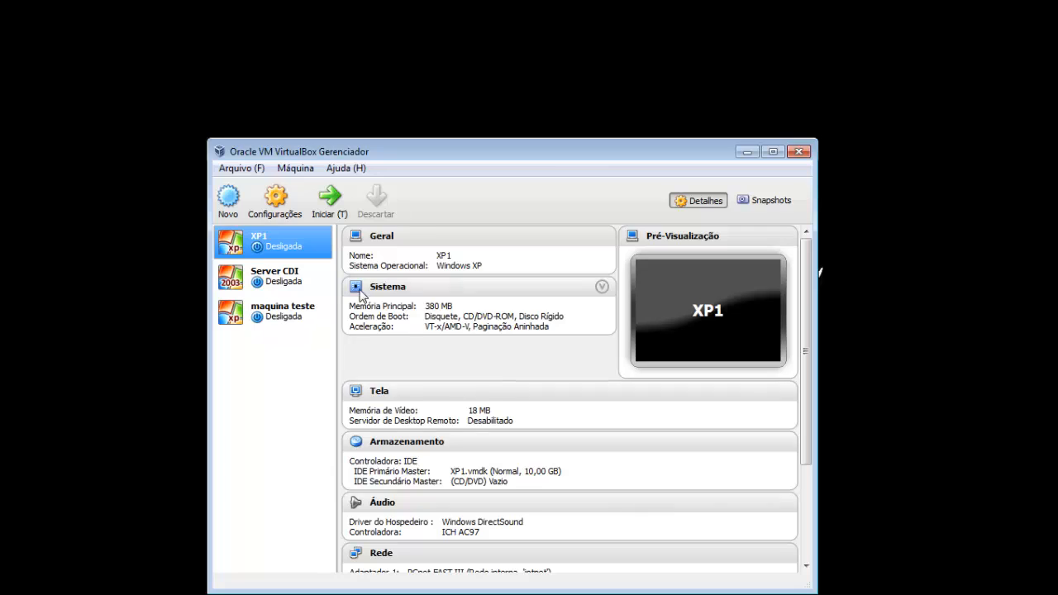
- Begin a new virtual machine named "Maquina Teste Video Aula" with type Microsoft Windows and version Windows 2003
{"action": "left_click", "coordinate": [229, 202]}
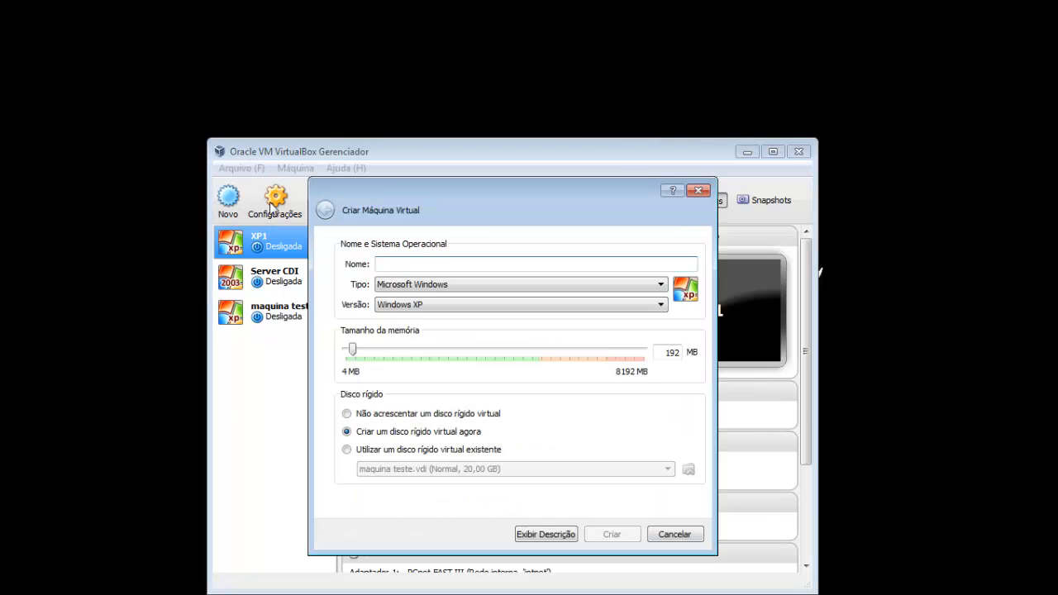
{"action": "type", "text": "Maquina"}
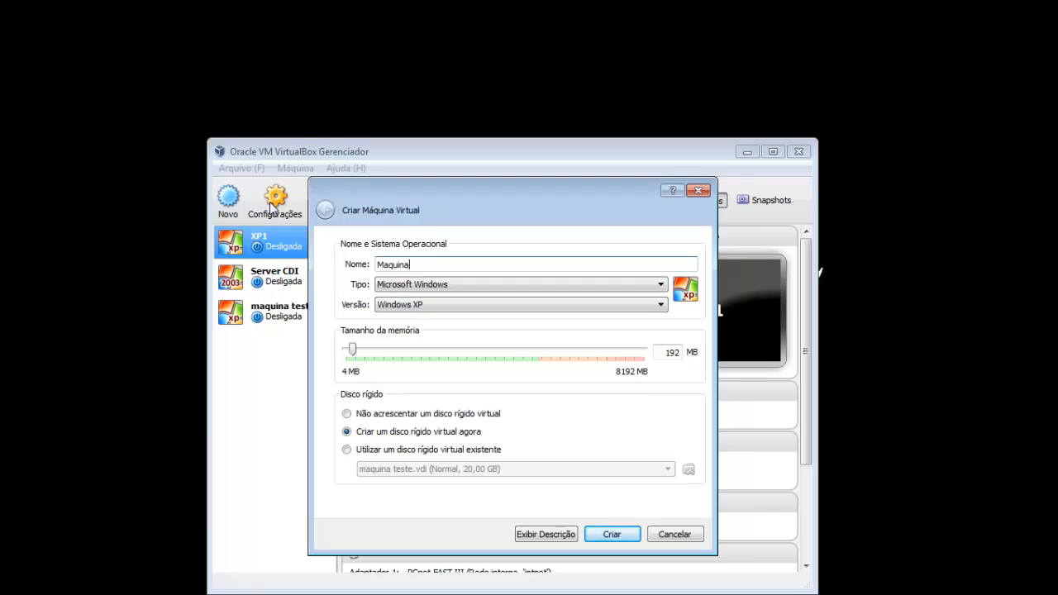
{"action": "type", "text": " Teste Video Aula"}
{"action": "left_click", "coordinate": [437, 296]}
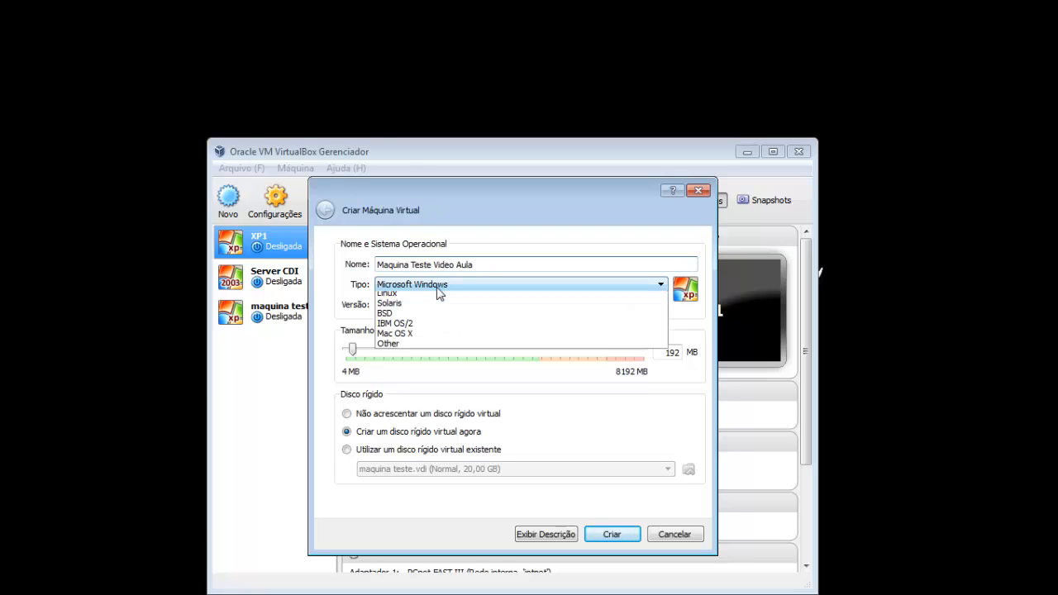
{"action": "left_click", "coordinate": [421, 298]}
{"action": "left_click", "coordinate": [427, 306]}
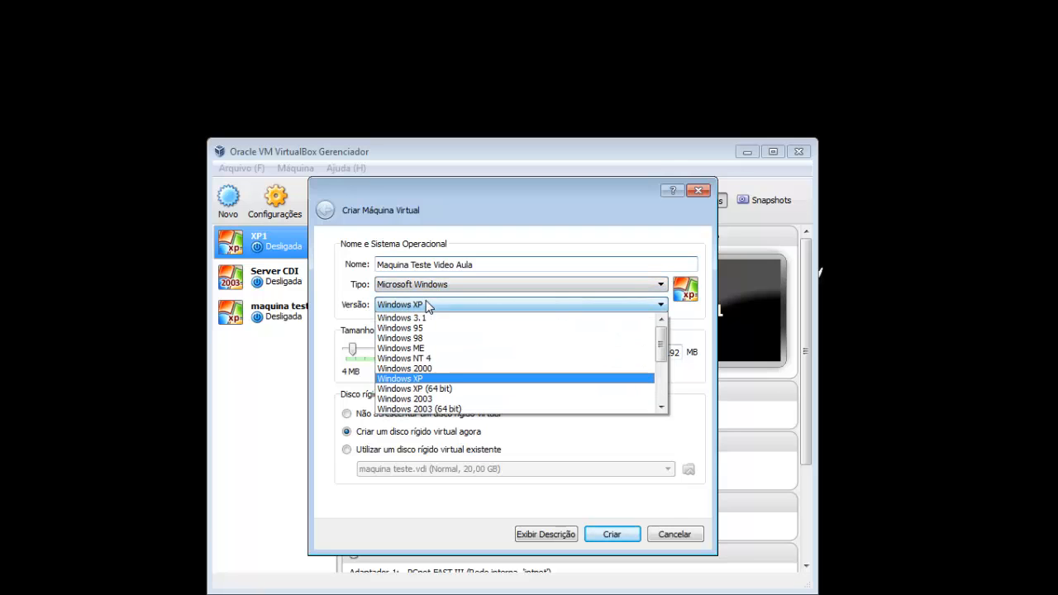
{"action": "scroll", "coordinate": [428, 378], "scroll_direction": "down", "scroll_amount": 1}
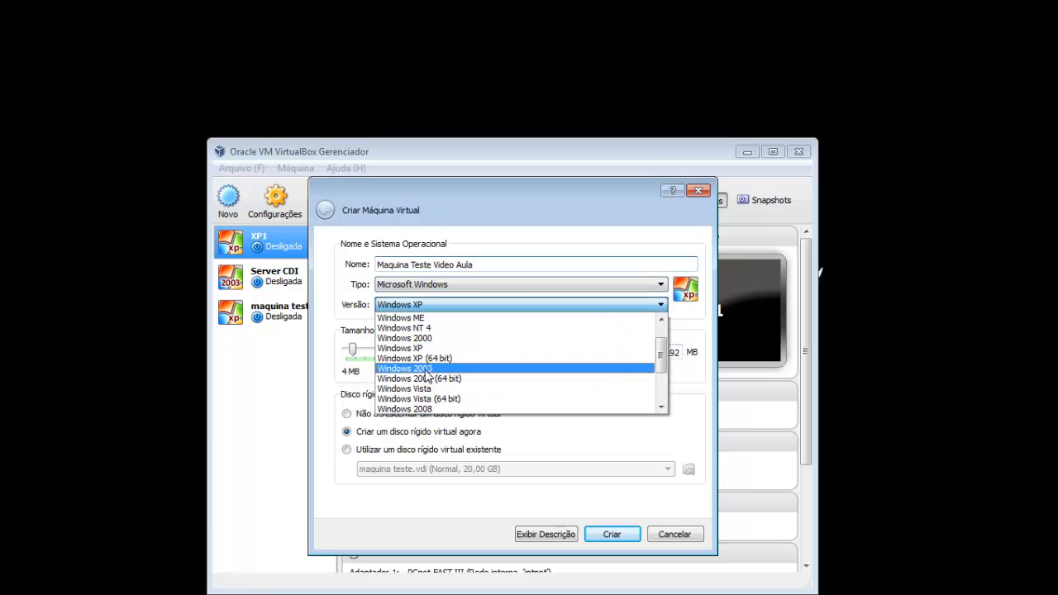
{"action": "left_click", "coordinate": [428, 370]}
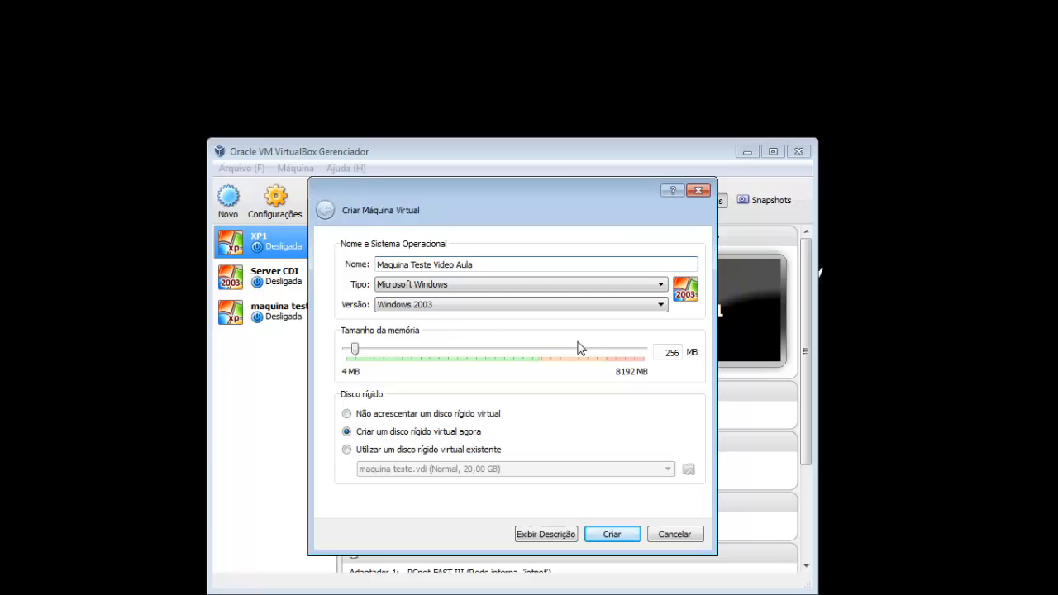
- Set the memory to 512 MB and create the machine with a 20 GB dynamically allocated VDI disk
{"action": "double_click", "coordinate": [667, 356]}
{"action": "type", "text": "512"}
{"action": "left_click", "coordinate": [617, 542]}
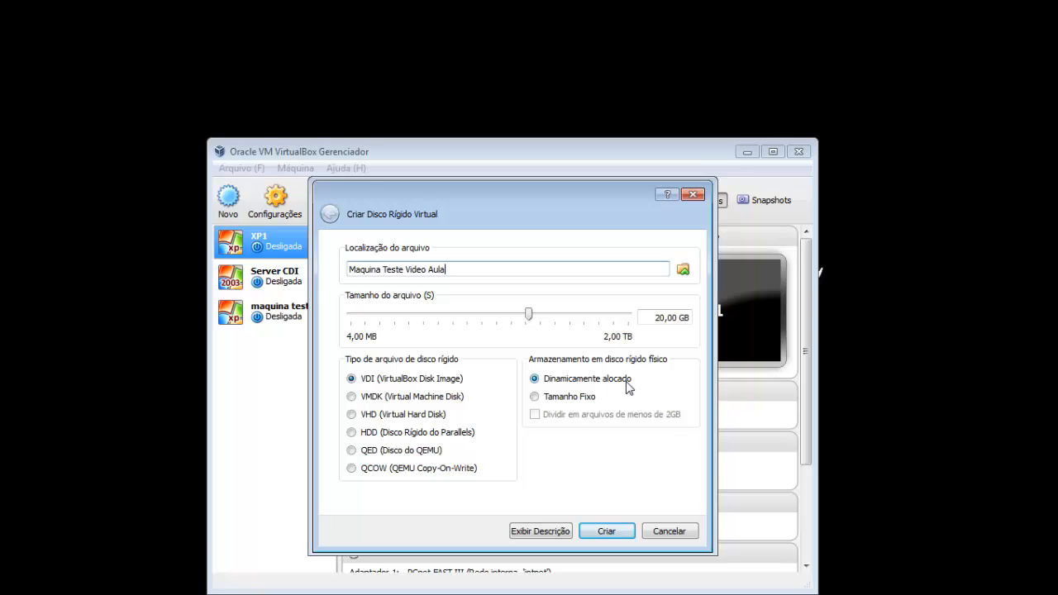
{"action": "left_click", "coordinate": [622, 538]}
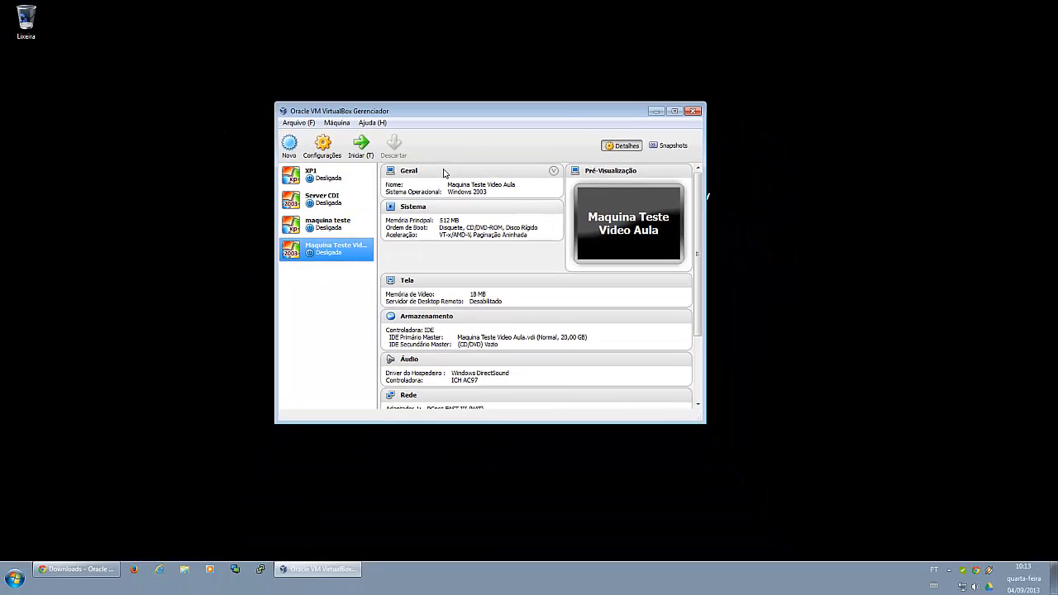
- Maximize the manager and start Maquina Teste Video Aula from the "Windows Server 2003 Enterprise Edition SP2 PtBr" ISO
{"action": "left_click", "coordinate": [674, 111]}
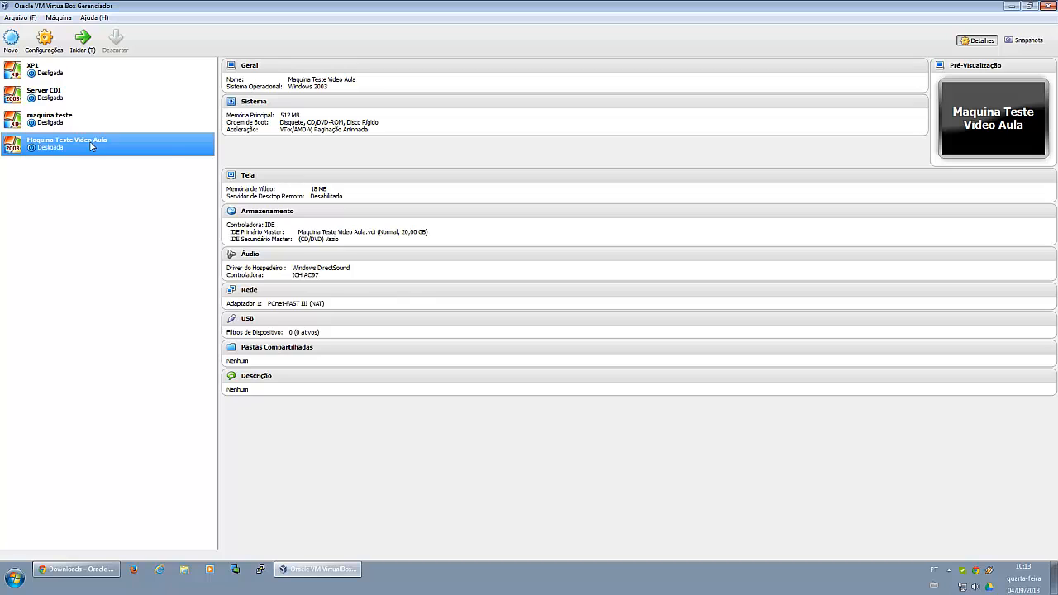
{"action": "left_click", "coordinate": [75, 51]}
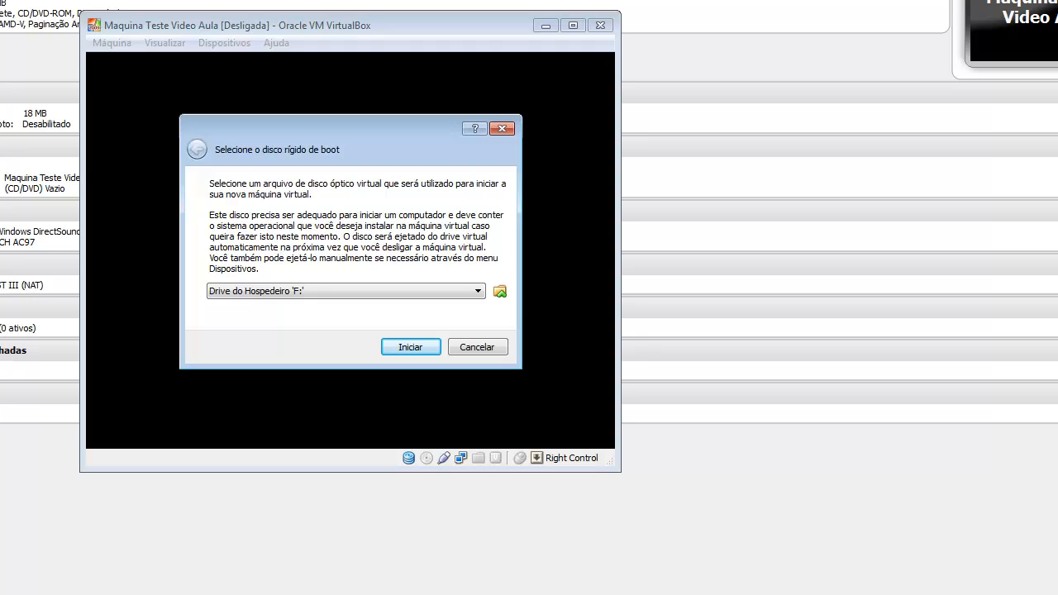
{"action": "left_click", "coordinate": [369, 293]}
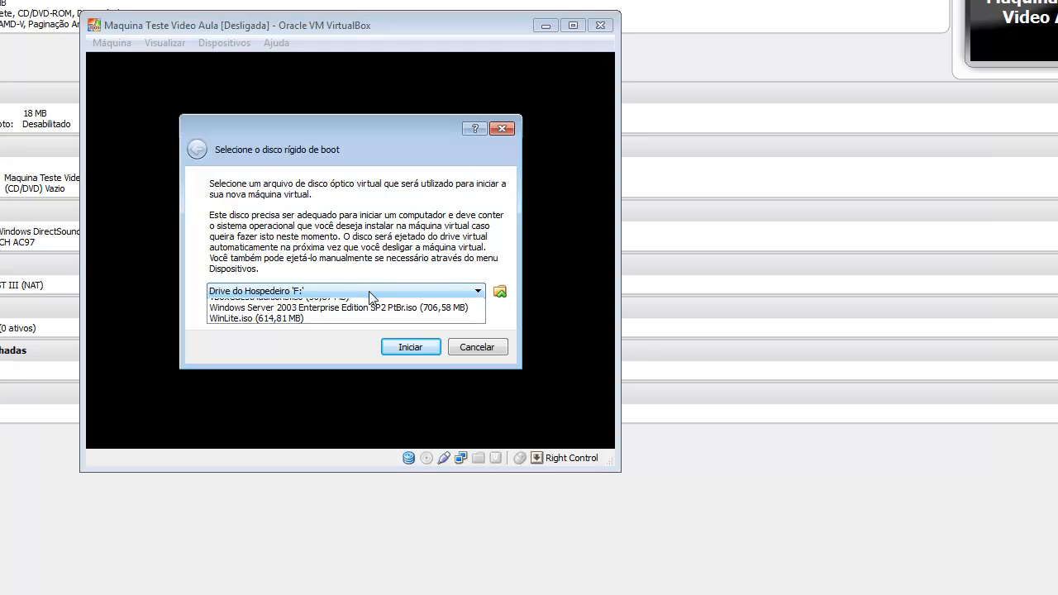
{"action": "left_click", "coordinate": [500, 294]}
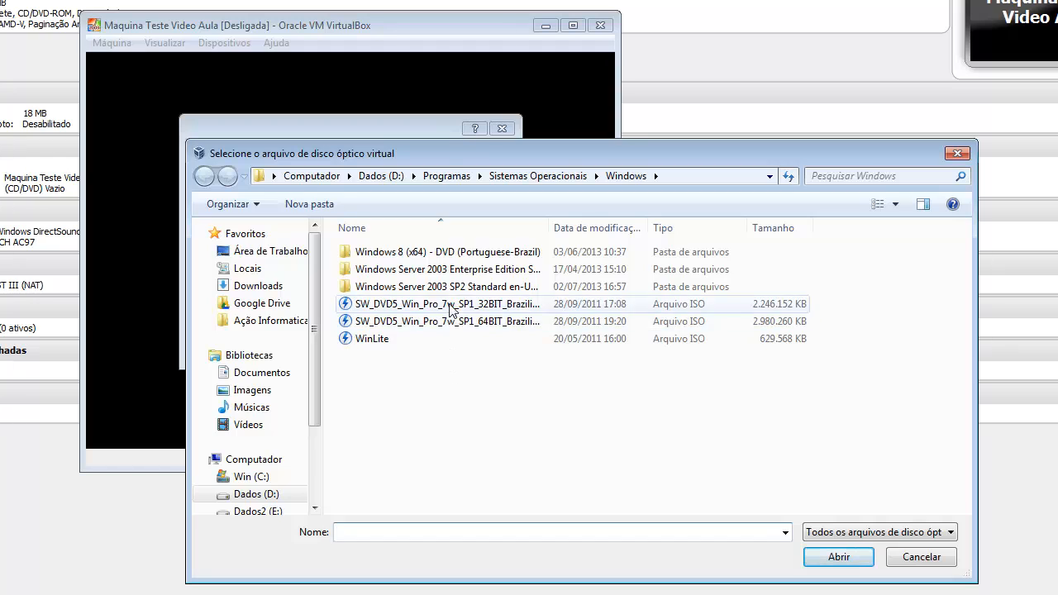
{"action": "left_click", "coordinate": [493, 272]}
{"action": "double_click", "coordinate": [493, 273]}
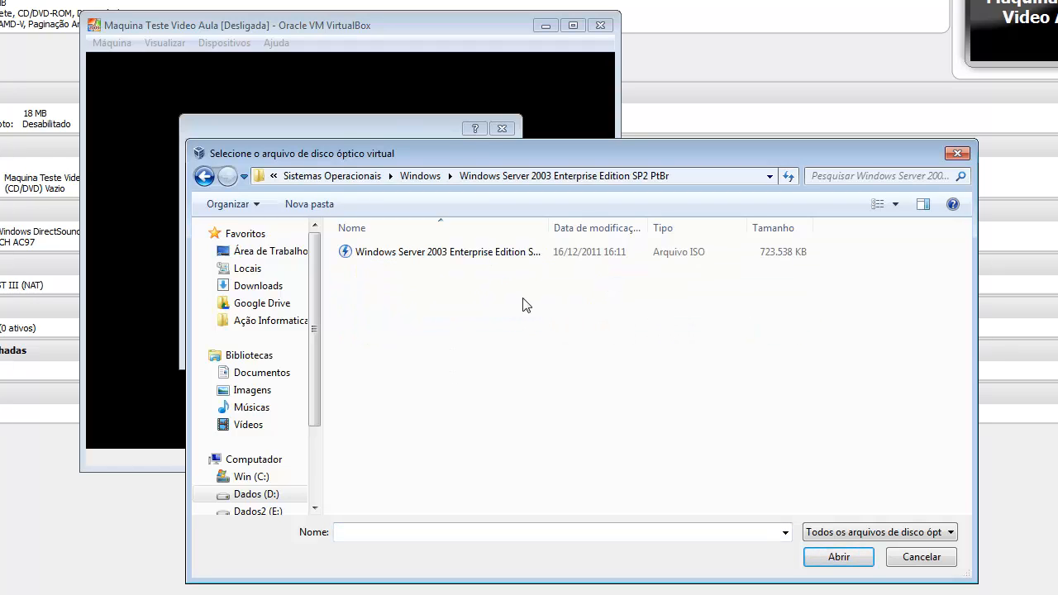
{"action": "left_click", "coordinate": [471, 254]}
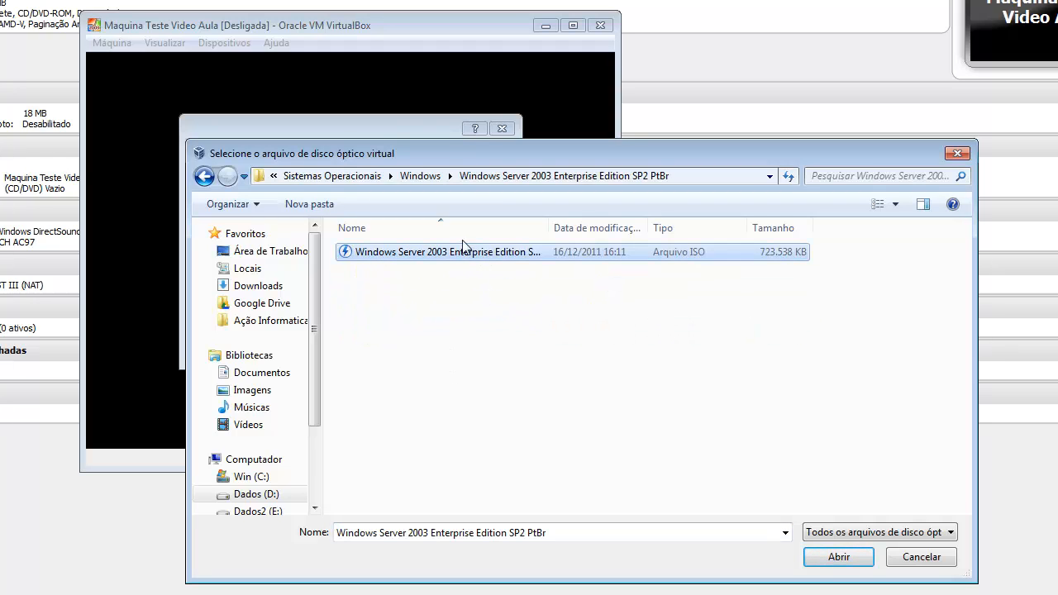
{"action": "left_click", "coordinate": [838, 558]}
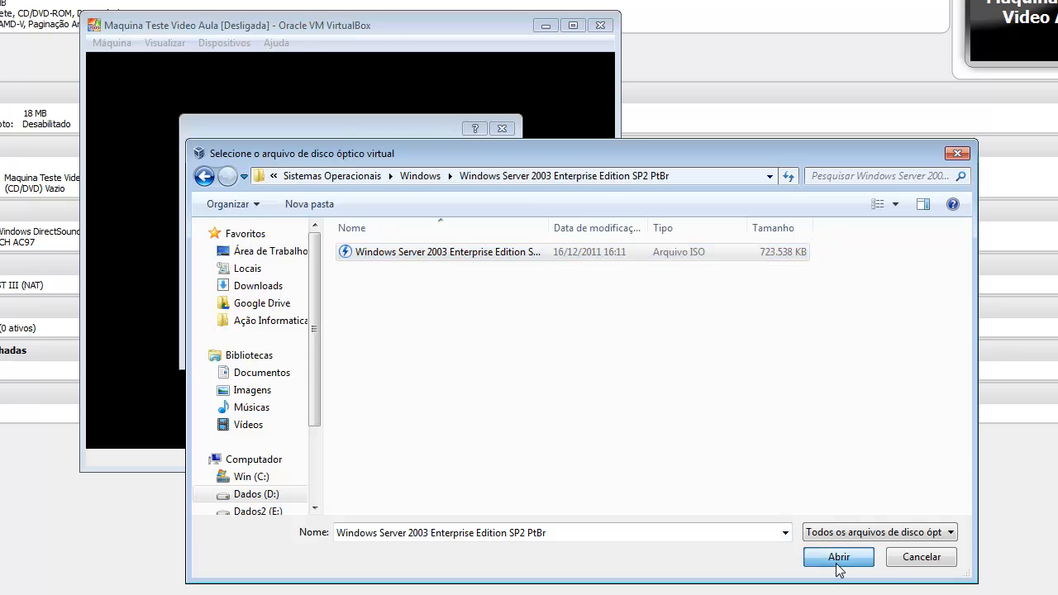
{"action": "left_click", "coordinate": [422, 347]}
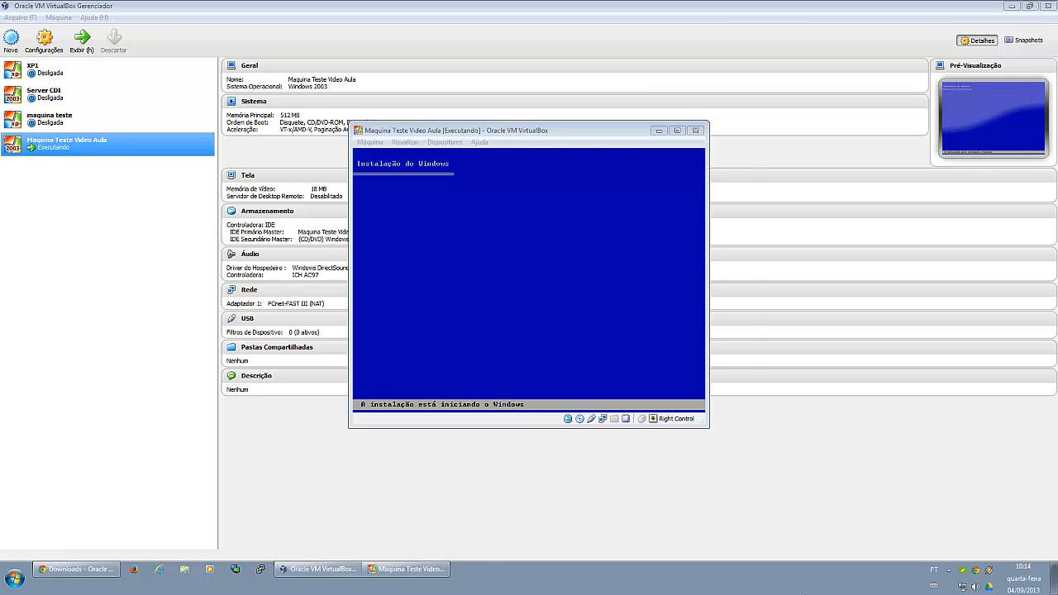
- Install Windows Server 2003 on the unpartitioned space of the virtual disk
{"action": "left_click", "coordinate": [553, 136]}
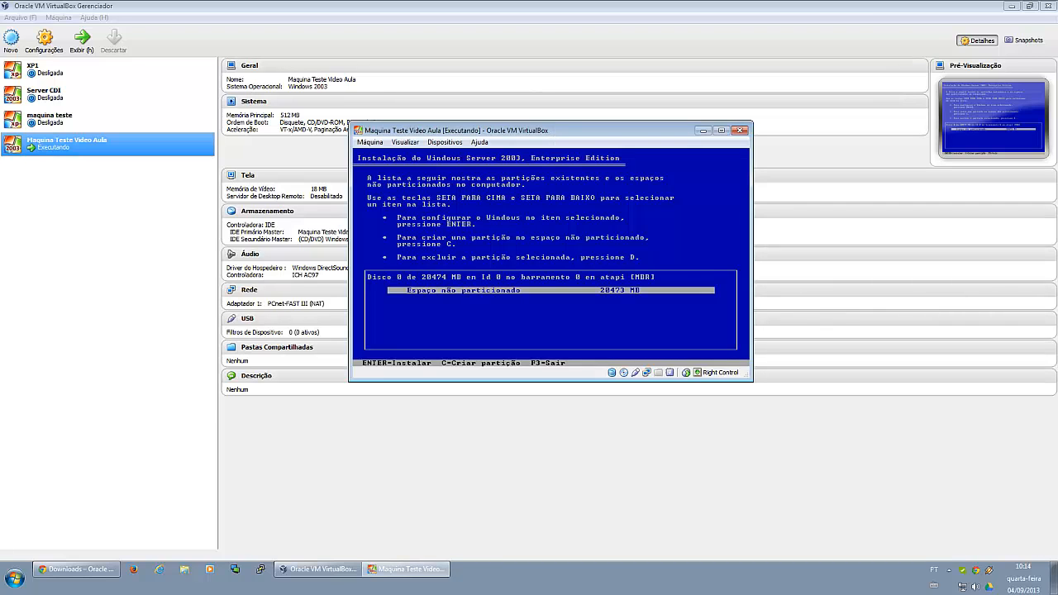
{"action": "key", "text": "Return"}
{"action": "key", "text": "Return"}
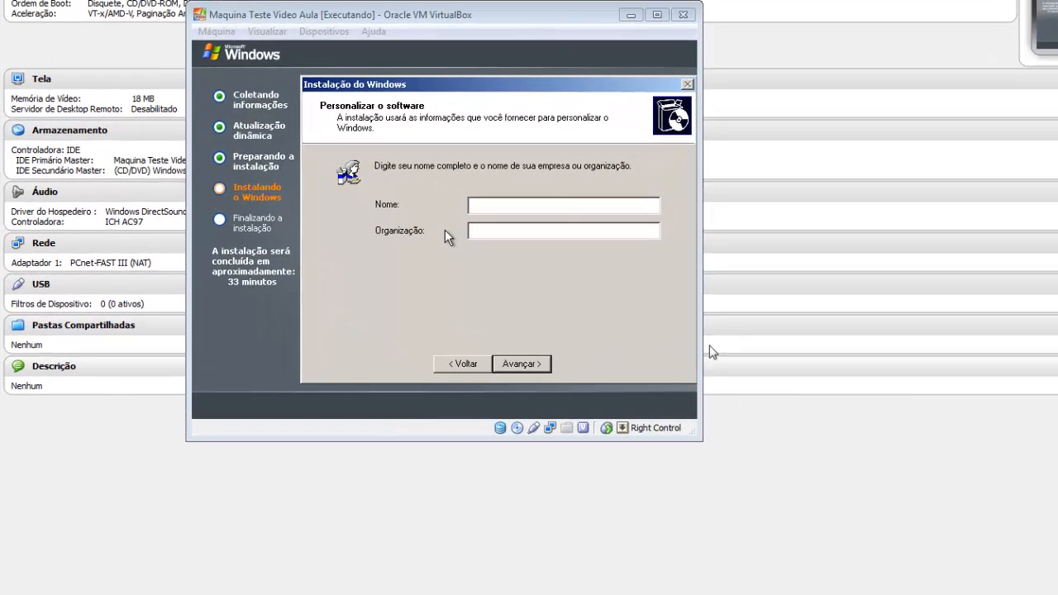
- Enter "teste" as the name in the software personalization page and continue the setup
{"action": "left_click", "coordinate": [631, 206]}
{"action": "type", "text": "tes"}
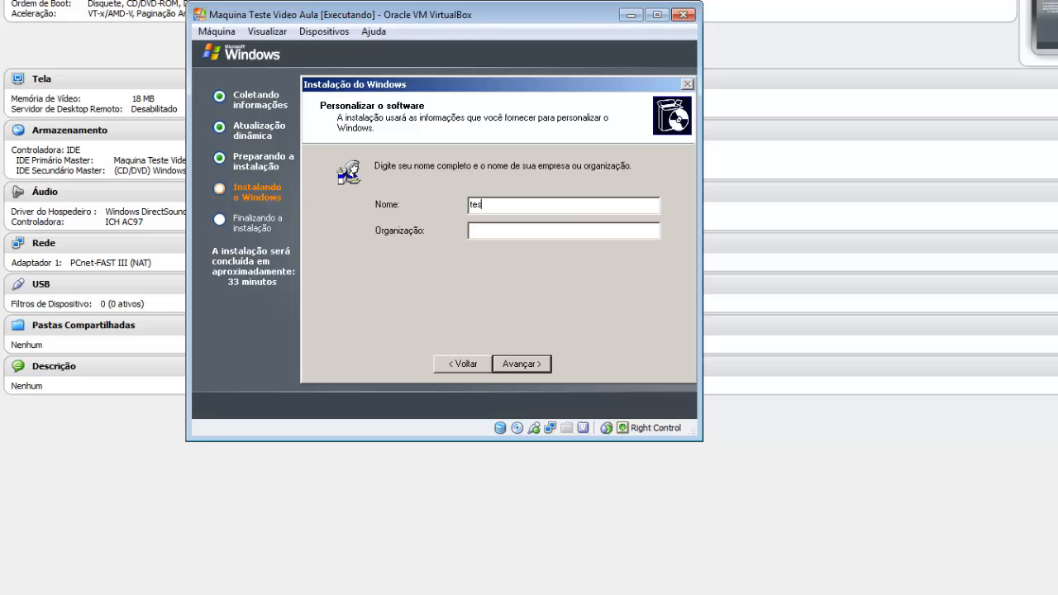
{"action": "type", "text": "te"}
{"action": "left_click", "coordinate": [541, 231]}
{"action": "left_click", "coordinate": [497, 368]}
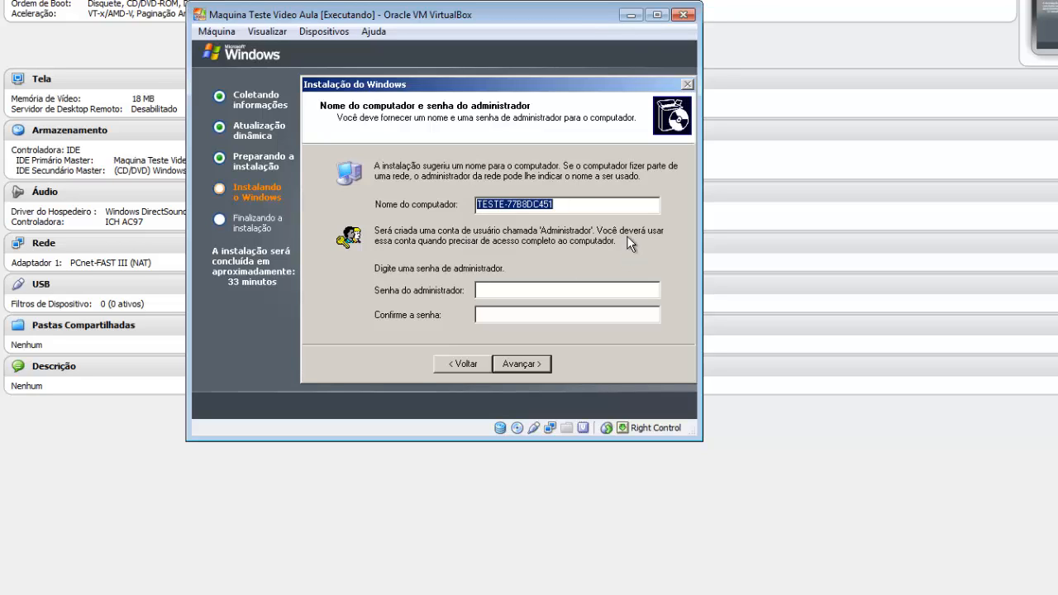
- Set the computer name to serverteste and try to set the administrator password with its confirmation
{"action": "type", "text": "ser"}
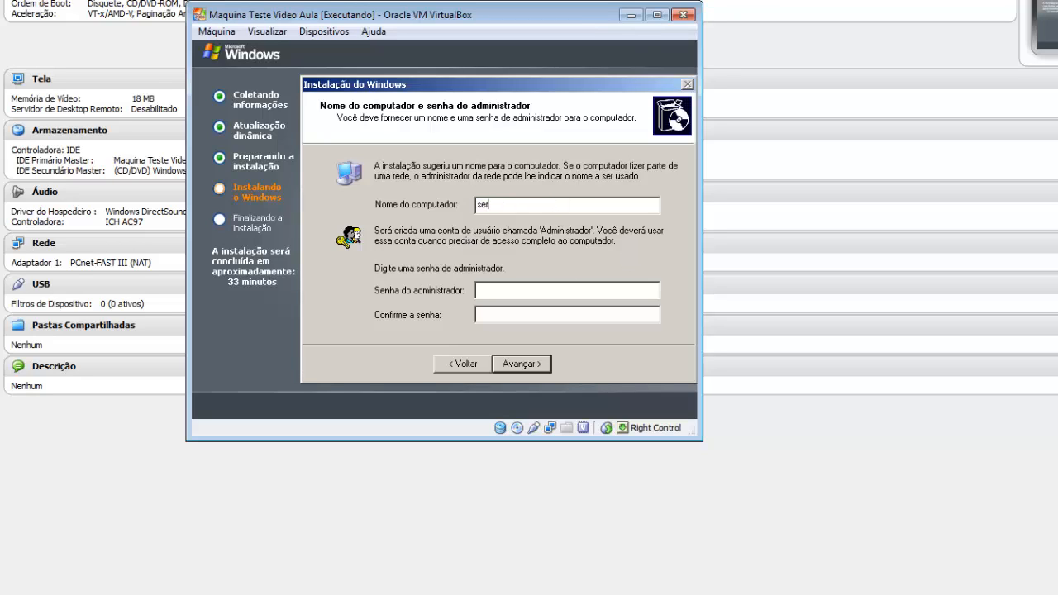
{"action": "type", "text": "verteste**********"}
{"action": "key", "text": "Tab"}
{"action": "type", "text": "**********"}
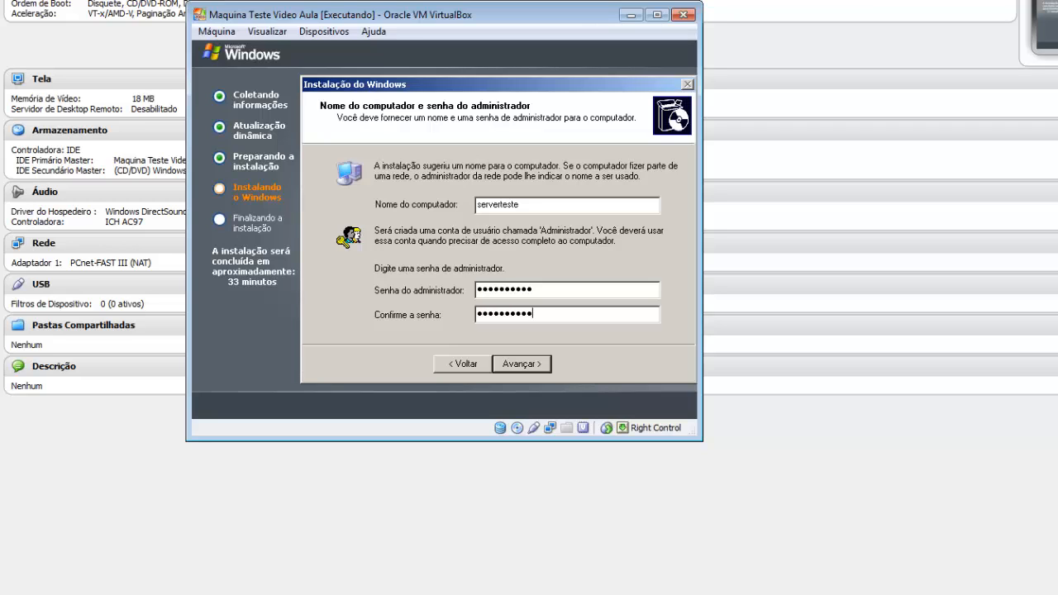
{"action": "left_click", "coordinate": [536, 365]}
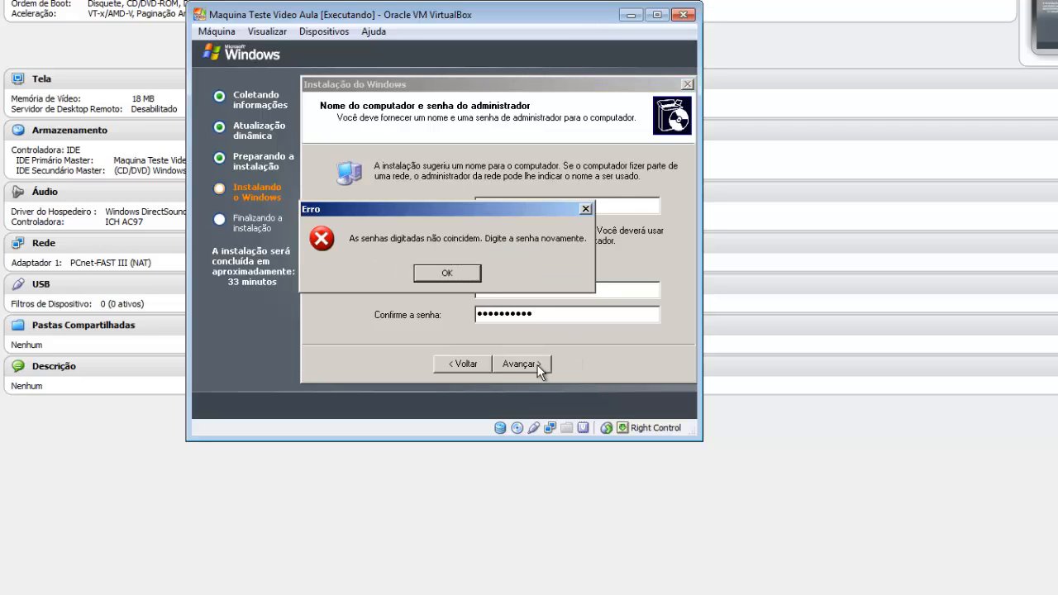
{"action": "left_click", "coordinate": [465, 275]}
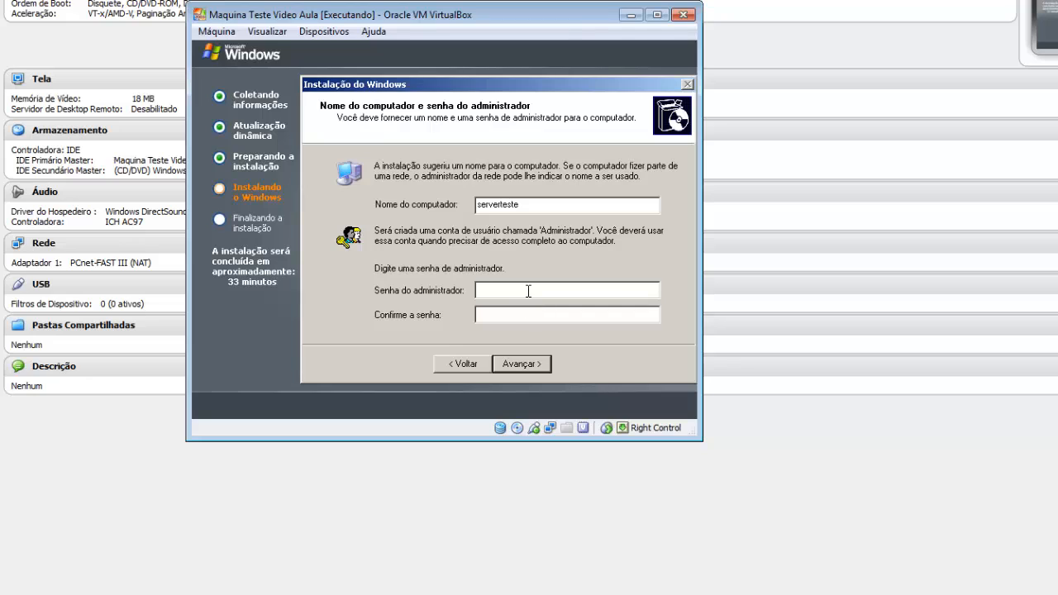
- Re-enter the administrator password in both the password and confirmation fields and continue the installation
{"action": "type", "text": "***********"}
{"action": "key", "text": "Tab"}
{"action": "type", "text": "***********"}
{"action": "key", "text": "Return"}
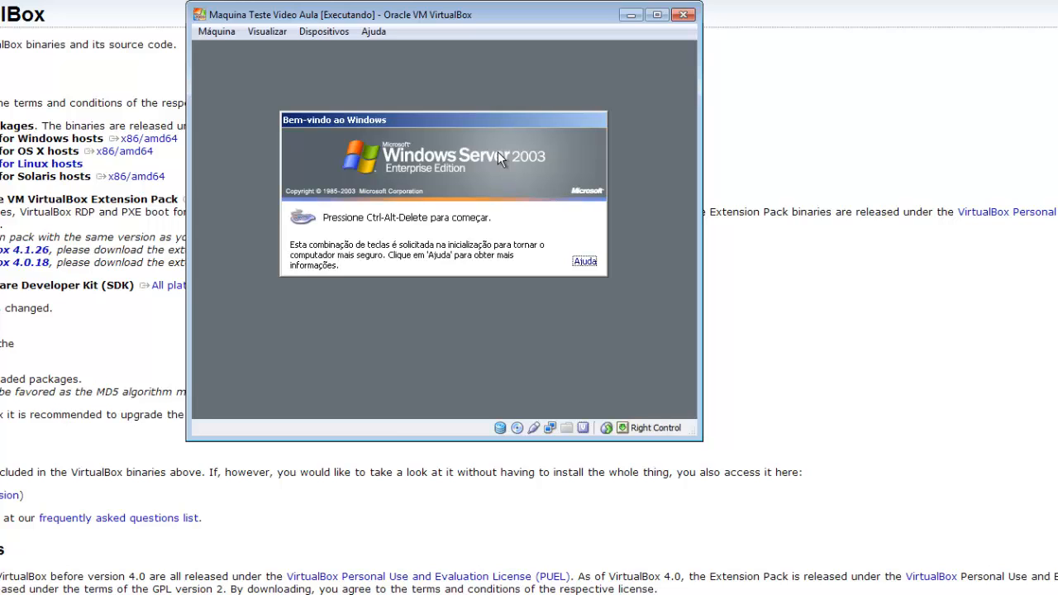
- Send Ctrl-Alt-Del to the virtual machine and log on to Windows as Administrador with the account password
{"action": "left_click", "coordinate": [215, 33]}
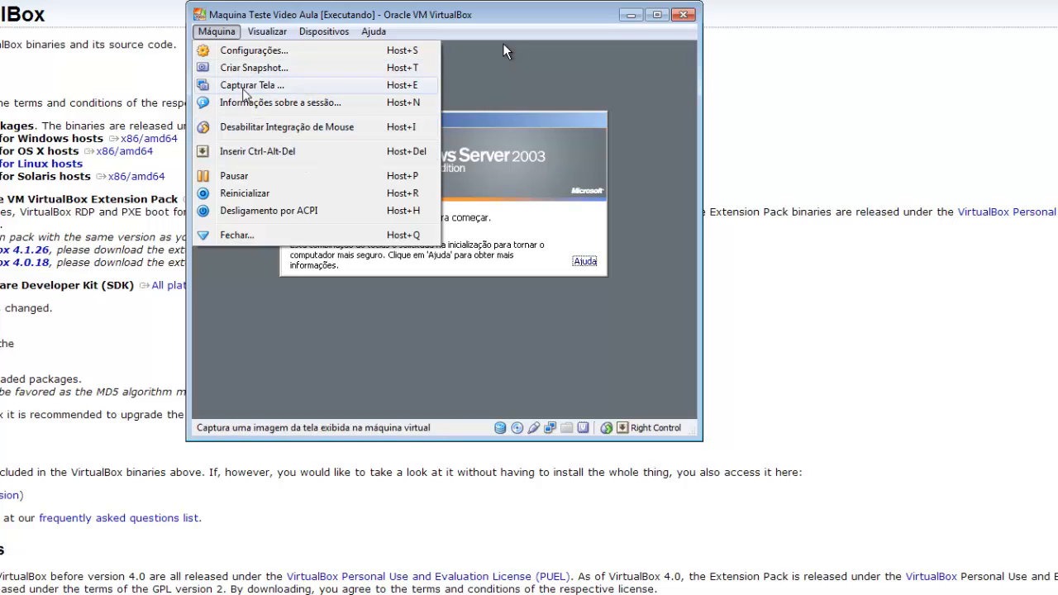
{"action": "left_click", "coordinate": [287, 157]}
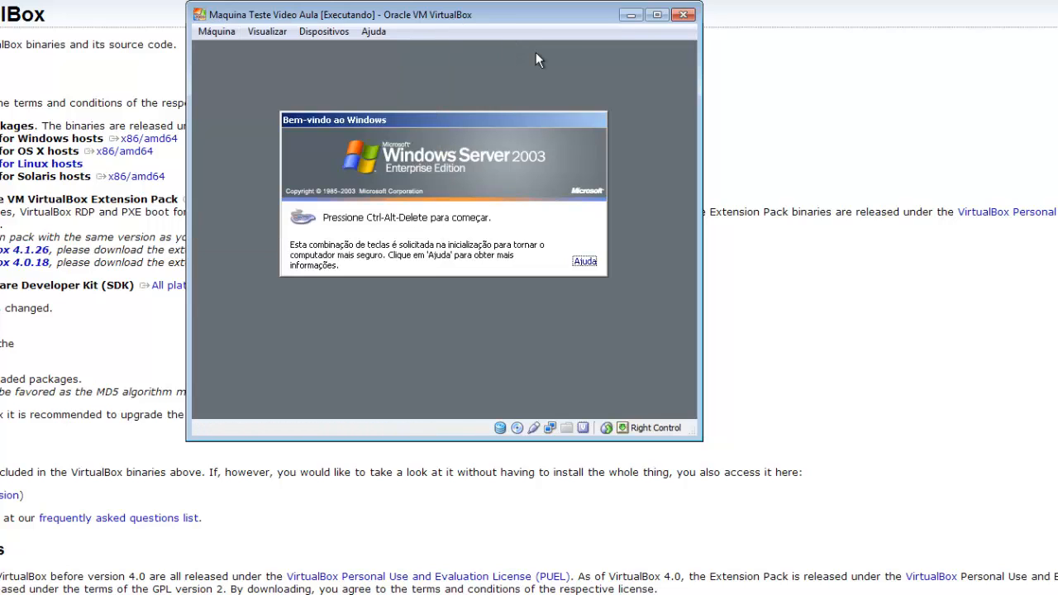
{"action": "left_click", "coordinate": [208, 33]}
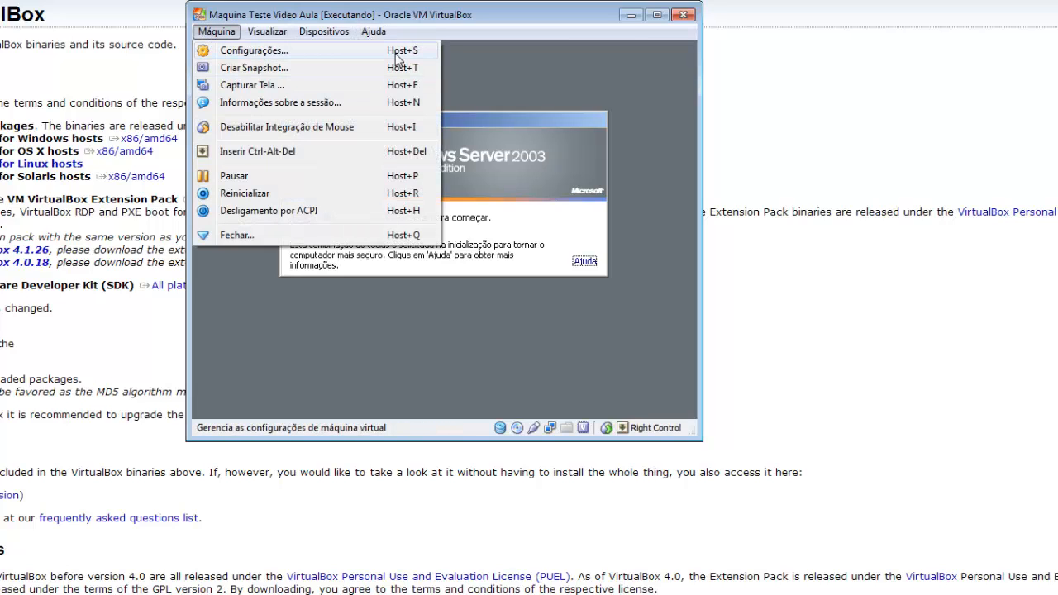
{"action": "left_click", "coordinate": [391, 153]}
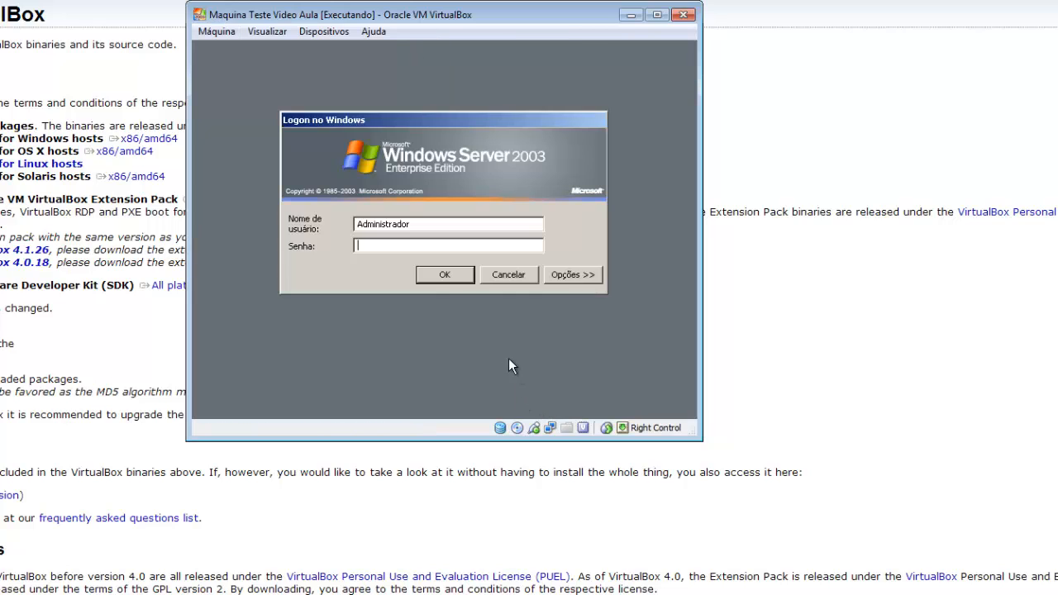
{"action": "type", "text": "************"}
{"action": "key", "text": "Return"}
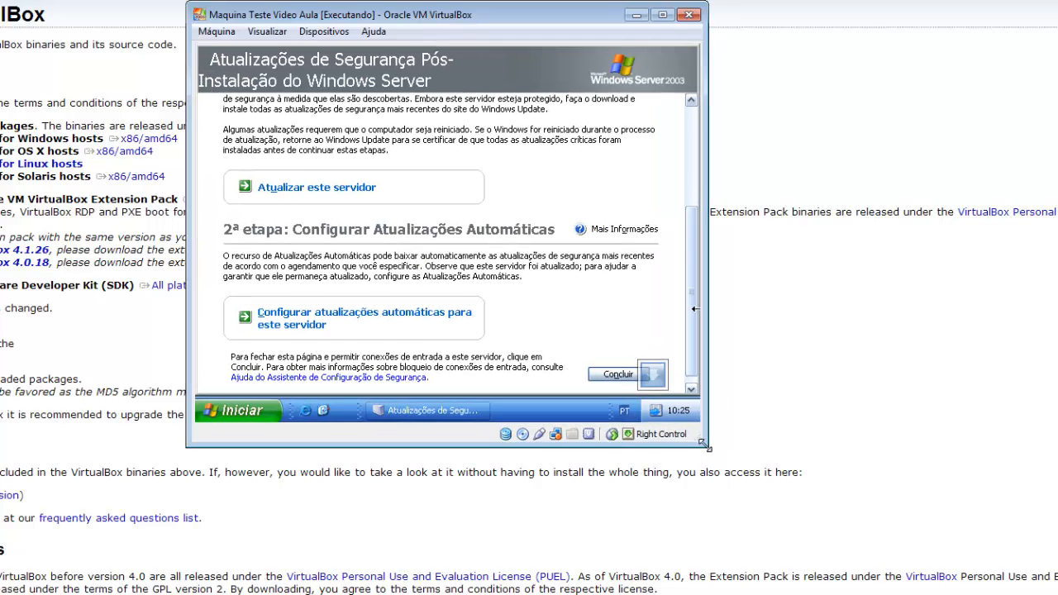
- Enlarge the virtual machine window and dismiss the video settings notification
{"action": "left_click_drag", "start_coordinate": [703, 447], "coordinate": [770, 506]}
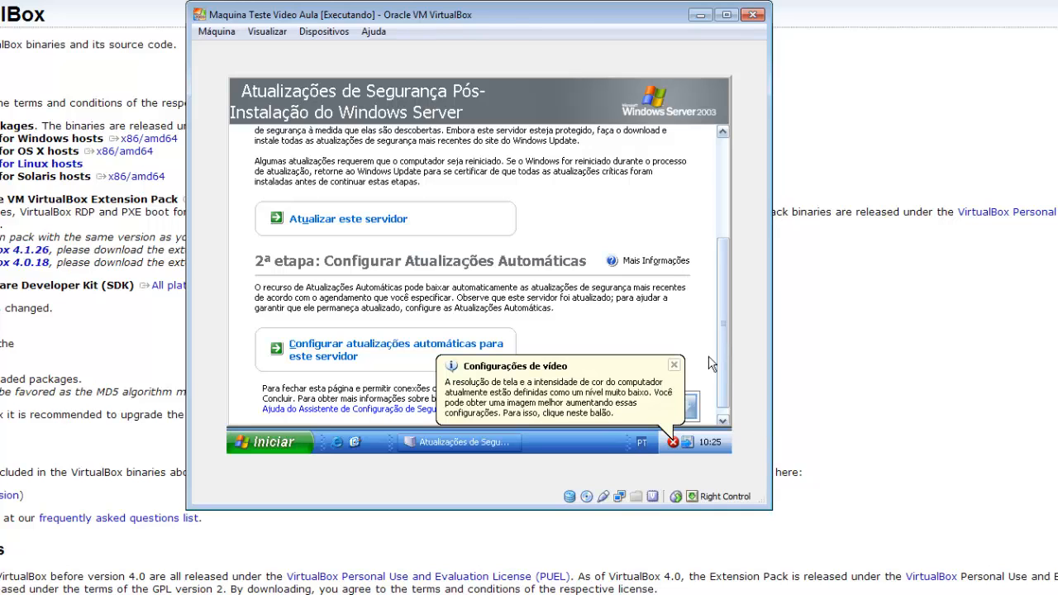
{"action": "left_click", "coordinate": [674, 365]}
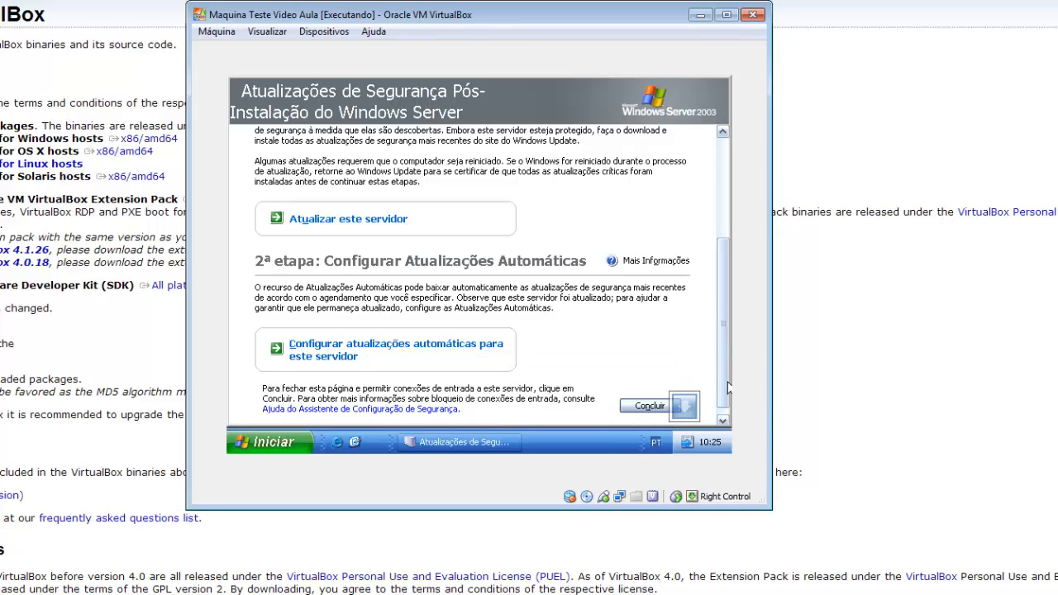
{"action": "left_click", "coordinate": [324, 32]}
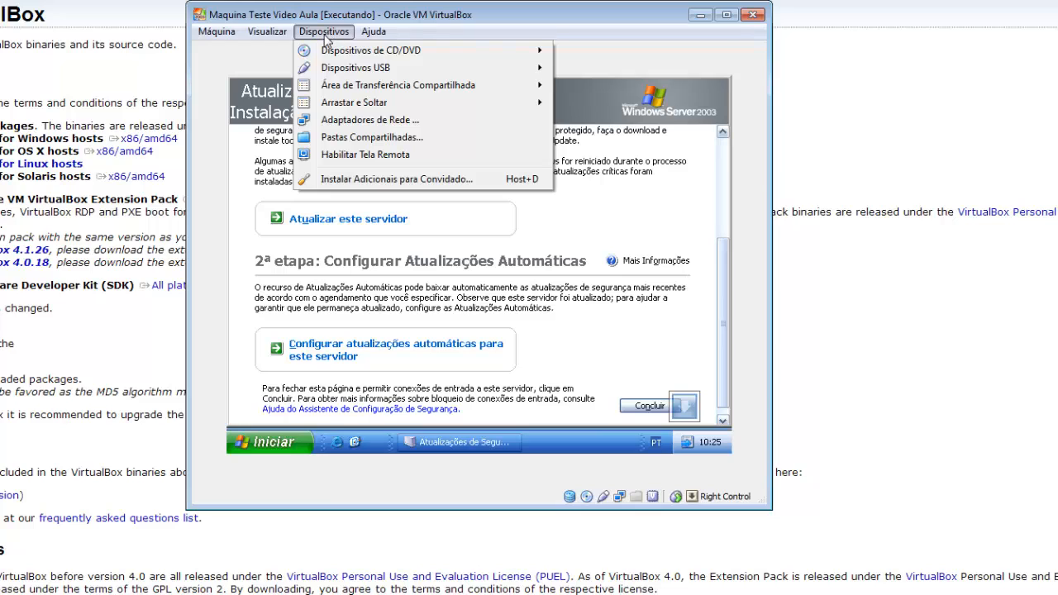
{"action": "mouse_move", "coordinate": [369, 40]}
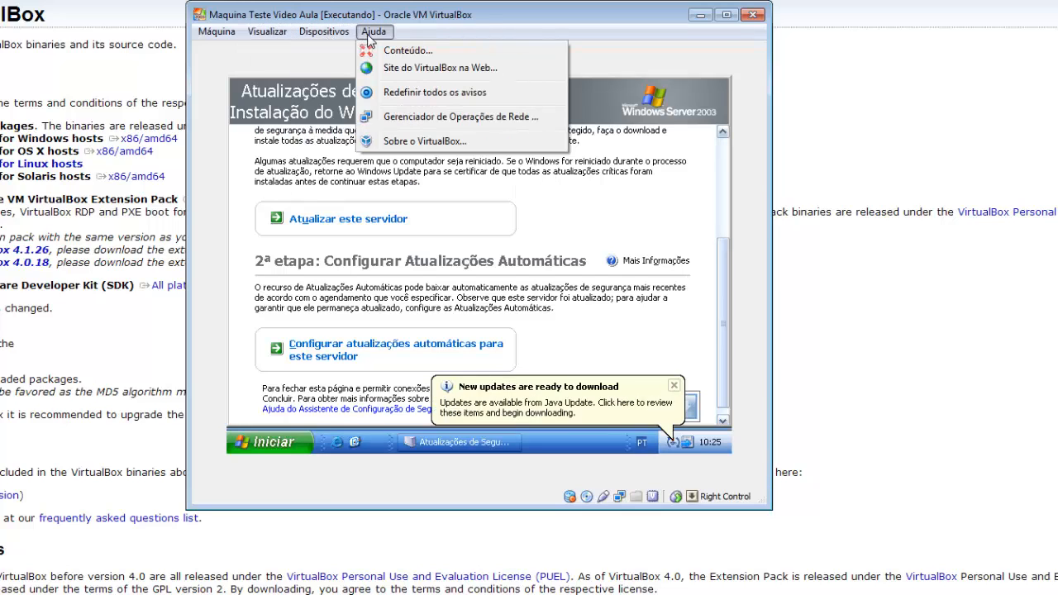
{"action": "mouse_move", "coordinate": [281, 40]}
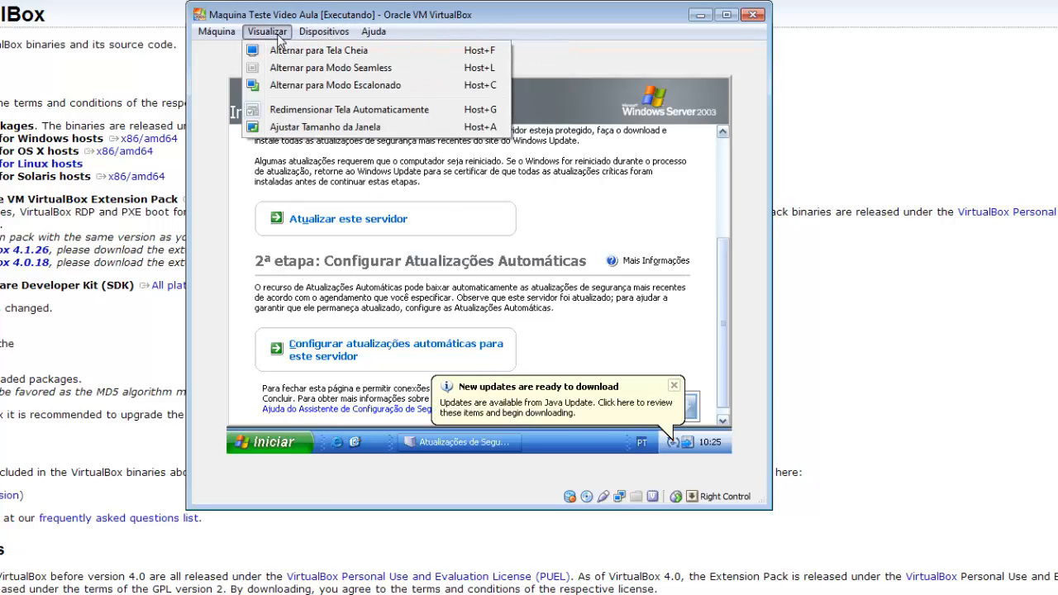
{"action": "mouse_move", "coordinate": [216, 40]}
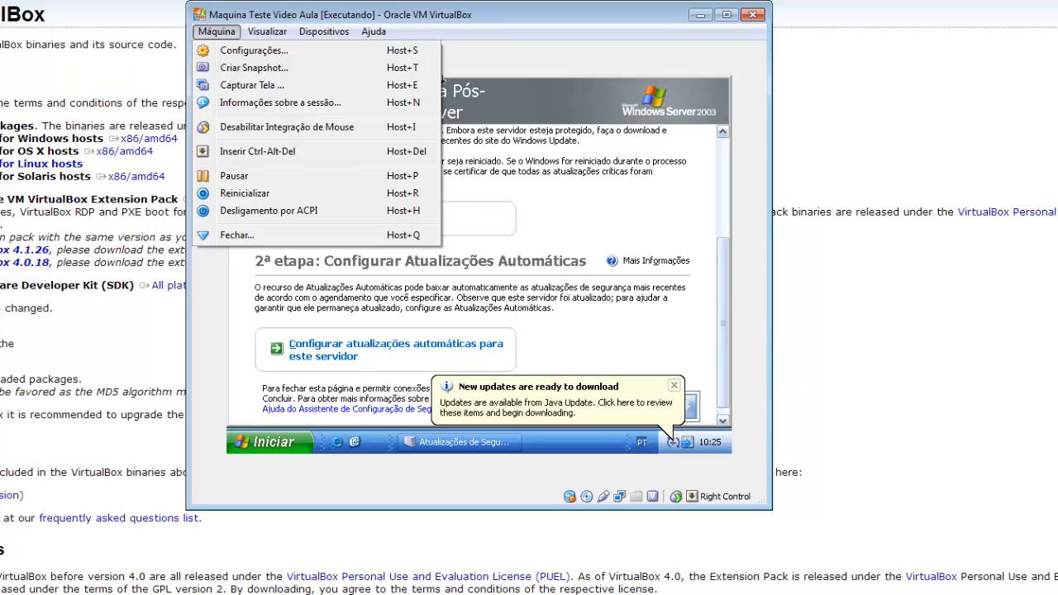
- Dismiss the Java Update notification and exit Free Download Manager in the guest system
{"action": "left_click", "coordinate": [674, 386]}
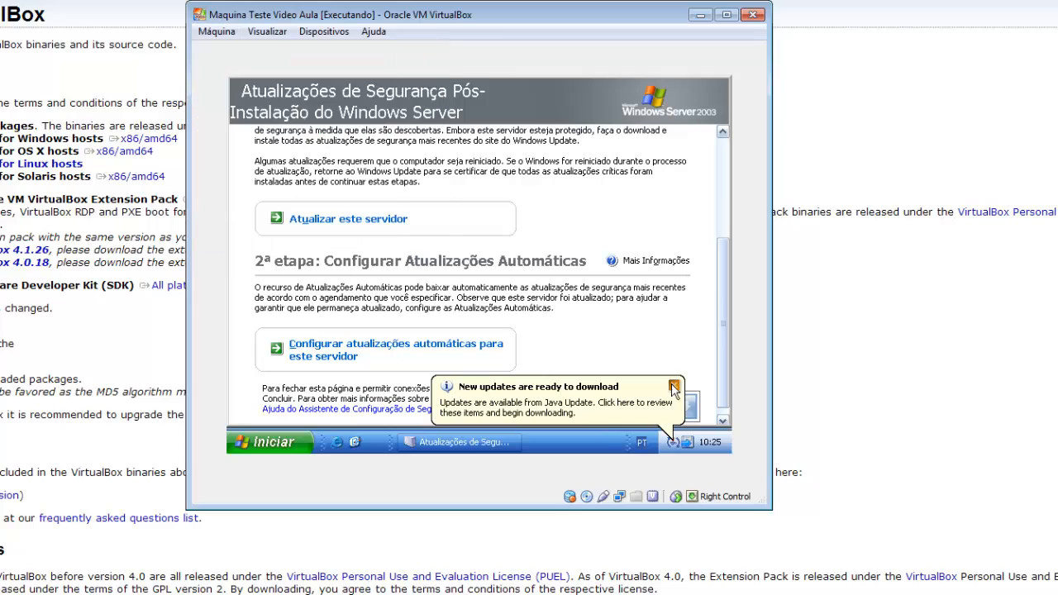
{"action": "left_click", "coordinate": [674, 386]}
{"action": "right_click", "coordinate": [682, 411]}
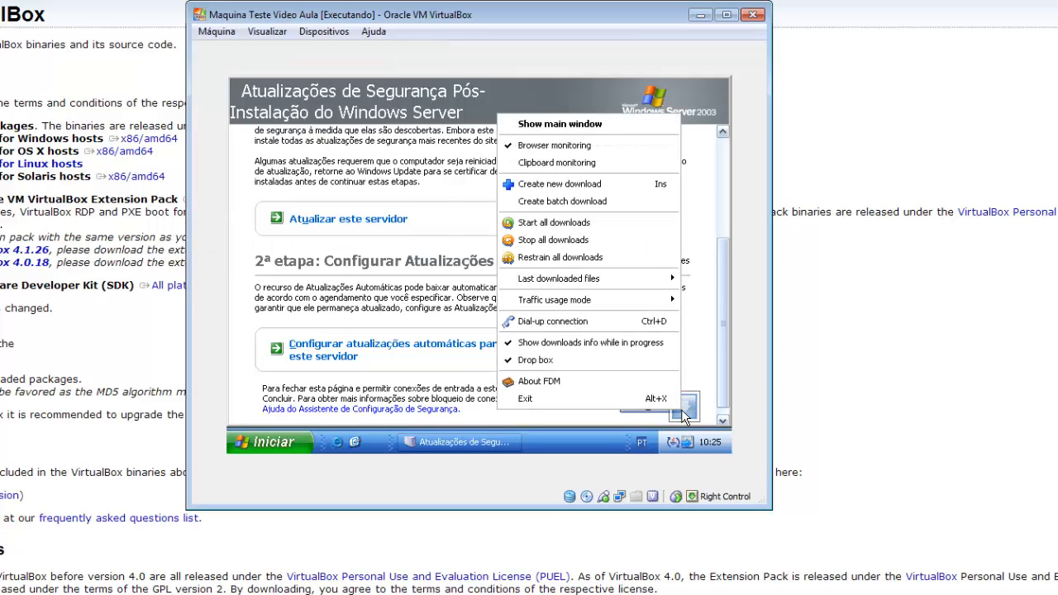
{"action": "left_click", "coordinate": [627, 398]}
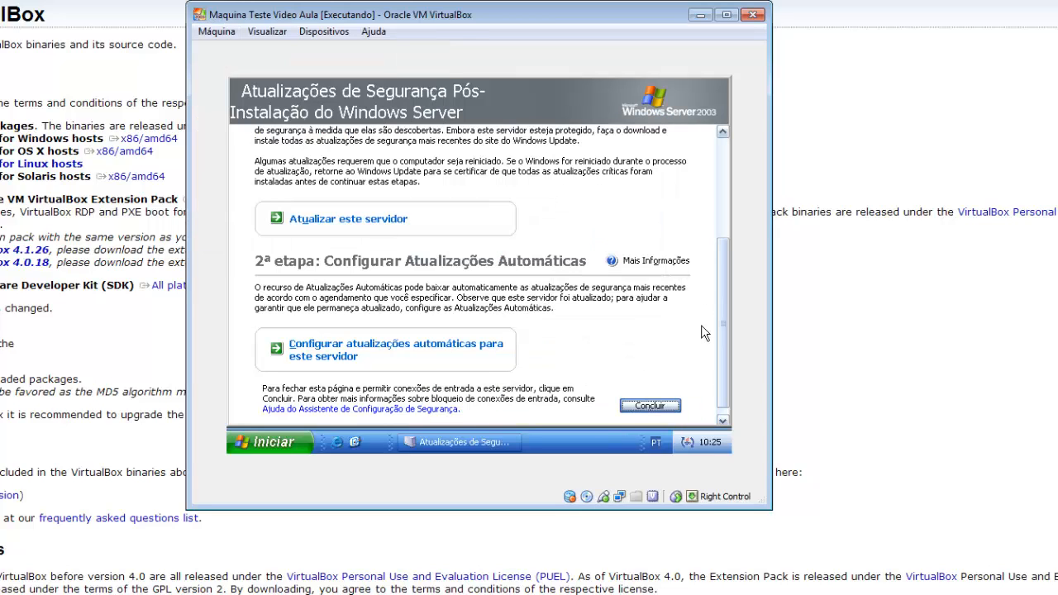
- Finish the post-installation security updates page, agree to close it, and clear the guest desktop of open windows
{"action": "left_click", "coordinate": [672, 408]}
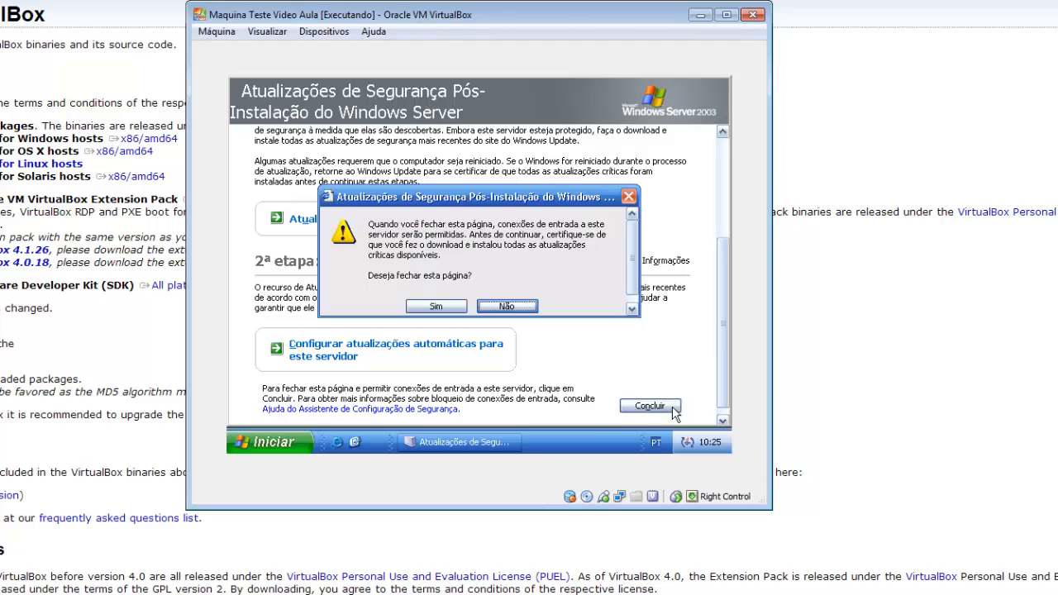
{"action": "left_click", "coordinate": [454, 306]}
{"action": "left_click", "coordinate": [718, 88]}
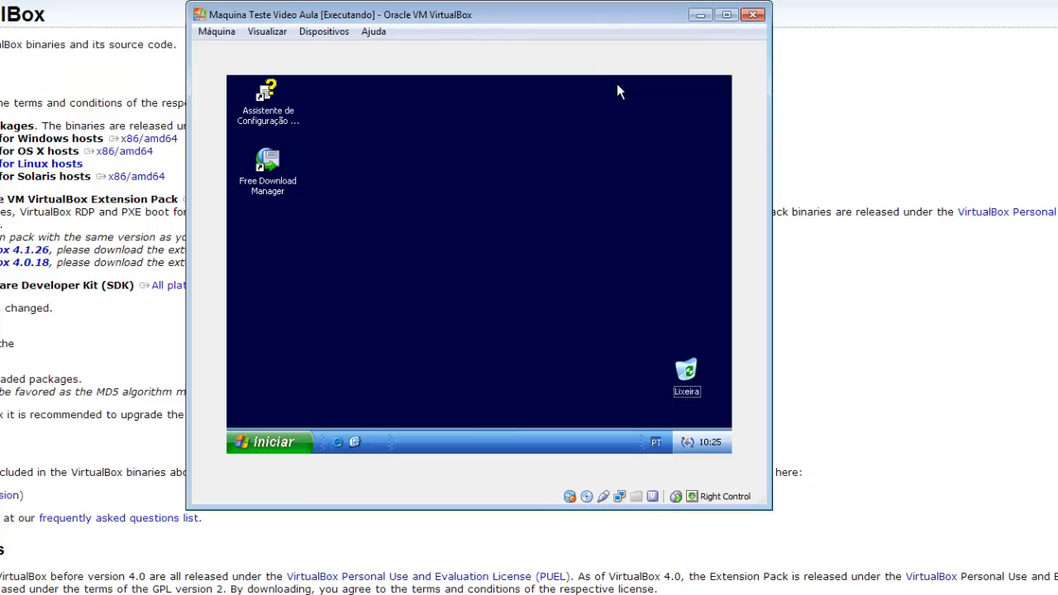
- Mount the Guest Additions installation image in the virtual machine
{"action": "left_click", "coordinate": [325, 33]}
{"action": "mouse_move", "coordinate": [336, 50]}
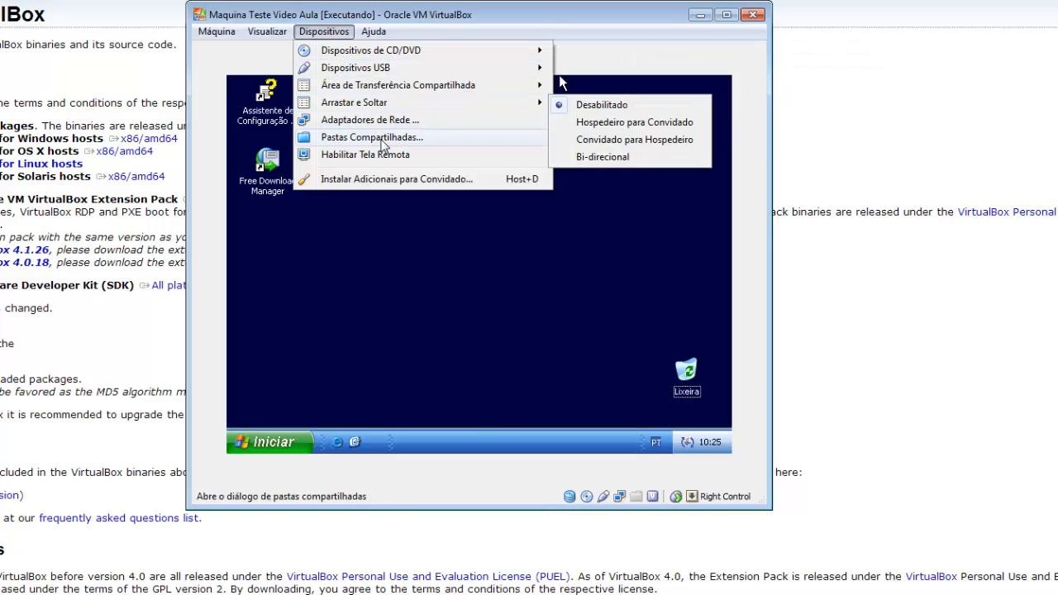
{"action": "left_click", "coordinate": [429, 188]}
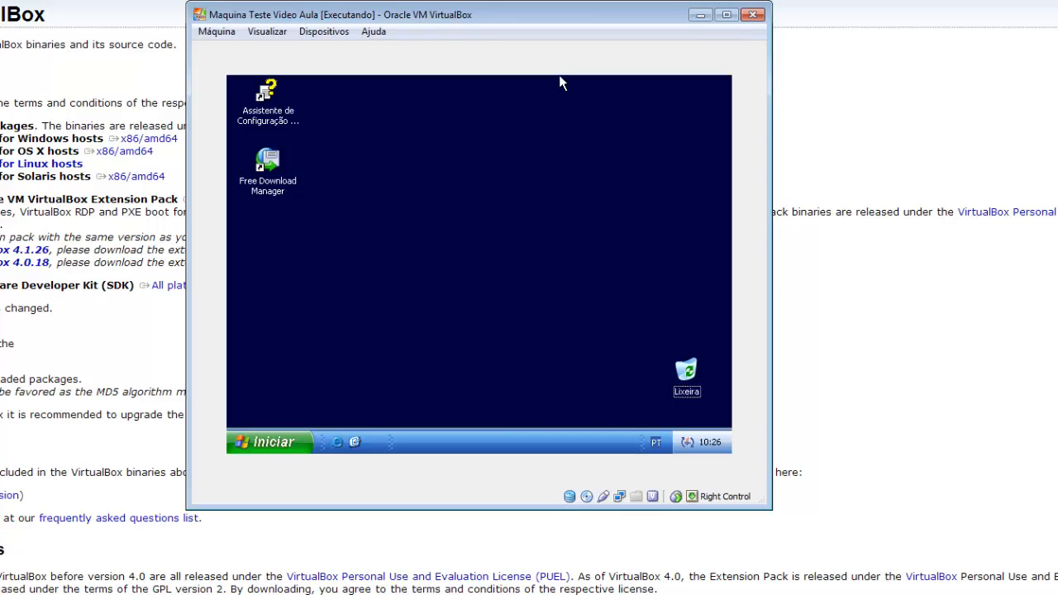
- Look through the guest's program list and check the drives in Meu computador, closing the window when done
{"action": "left_click", "coordinate": [266, 444]}
{"action": "mouse_move", "coordinate": [302, 385]}
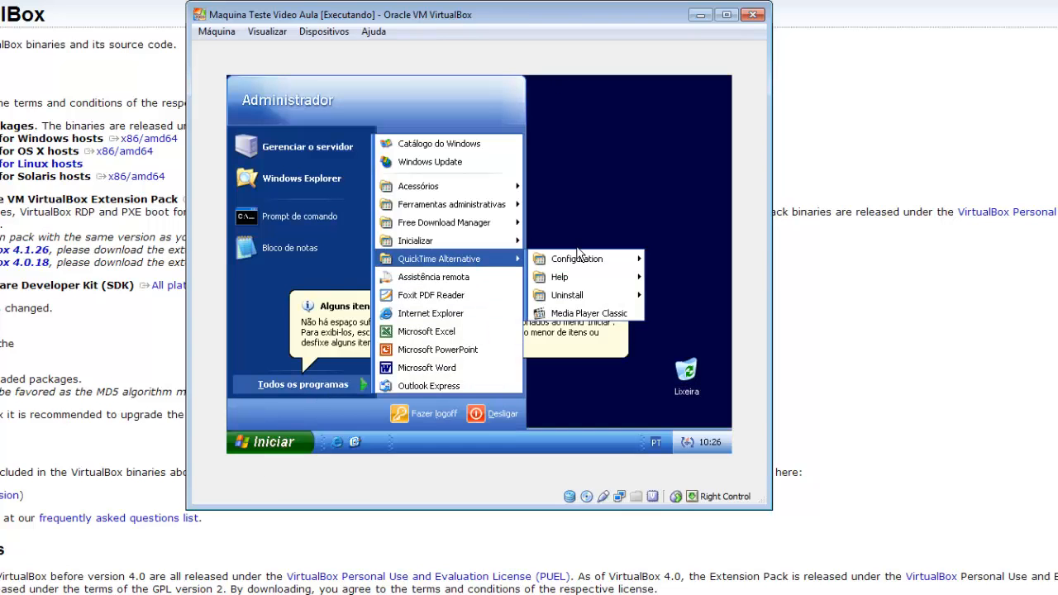
{"action": "mouse_move", "coordinate": [517, 222]}
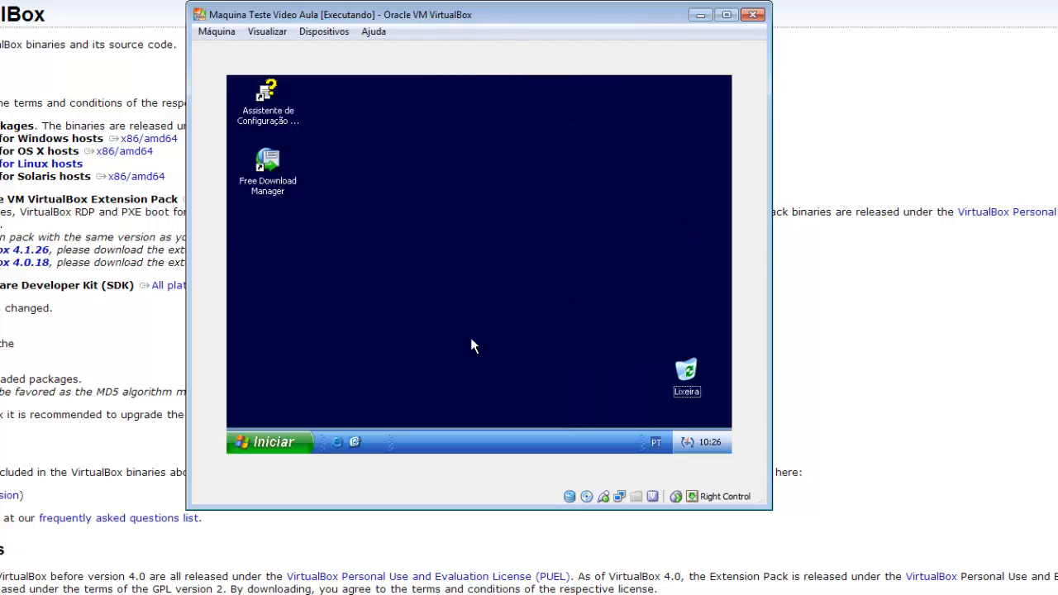
{"action": "left_click", "coordinate": [645, 250]}
{"action": "left_click", "coordinate": [294, 439]}
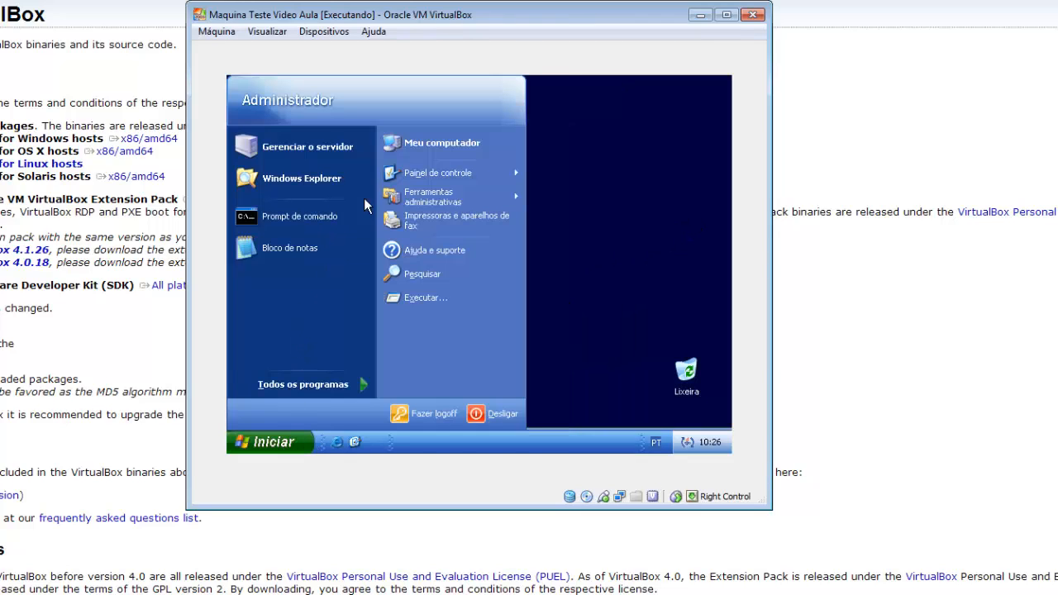
{"action": "left_click", "coordinate": [410, 149]}
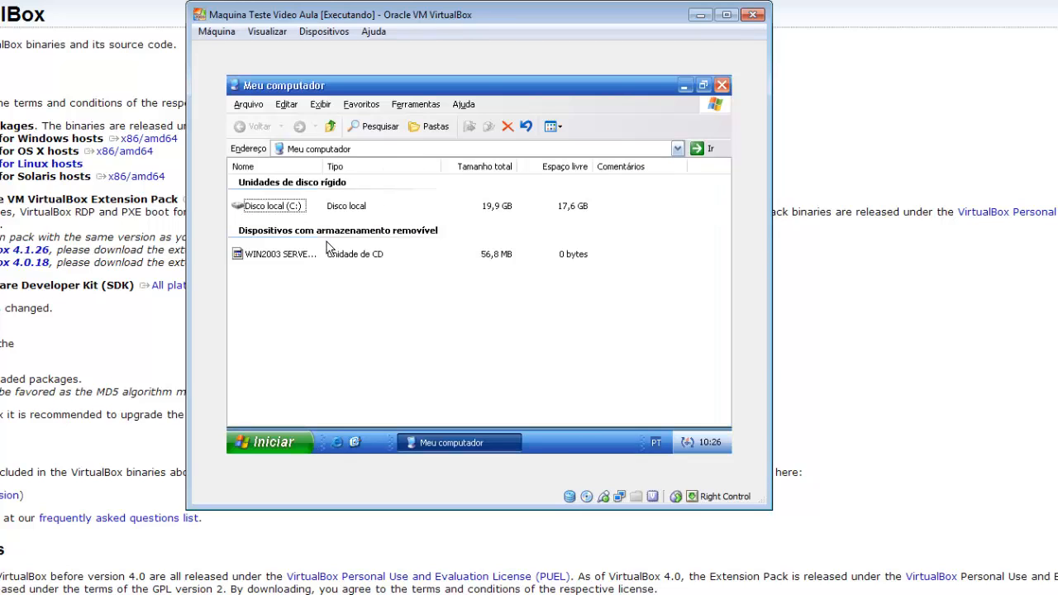
{"action": "key", "text": "alt+F4"}
- Restart Windows Server 2003 with Reiniciar, giving Problema de segurança as the planned reason
{"action": "left_click", "coordinate": [273, 442]}
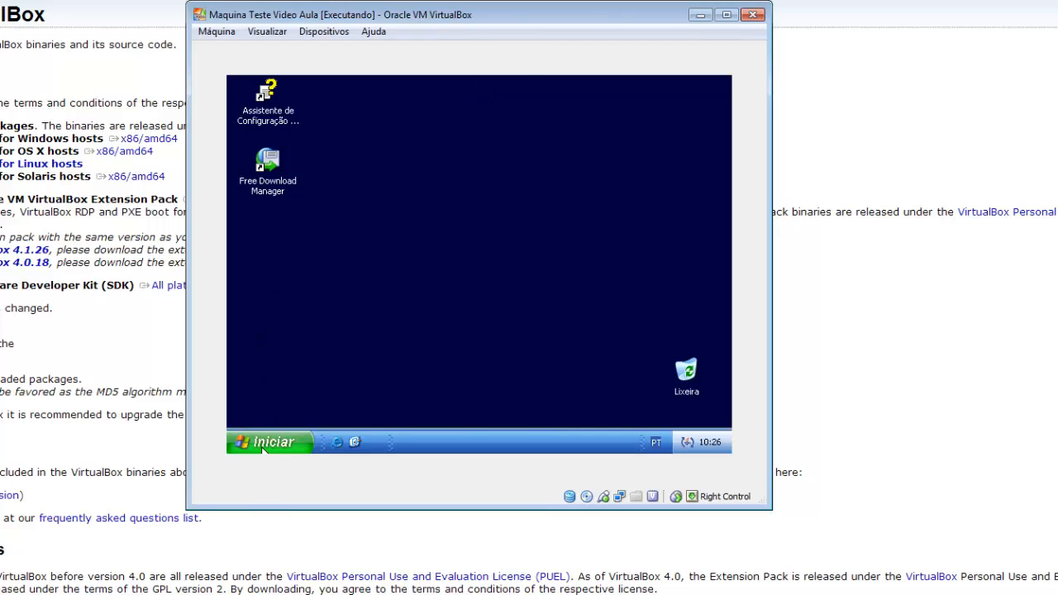
{"action": "left_click", "coordinate": [496, 413]}
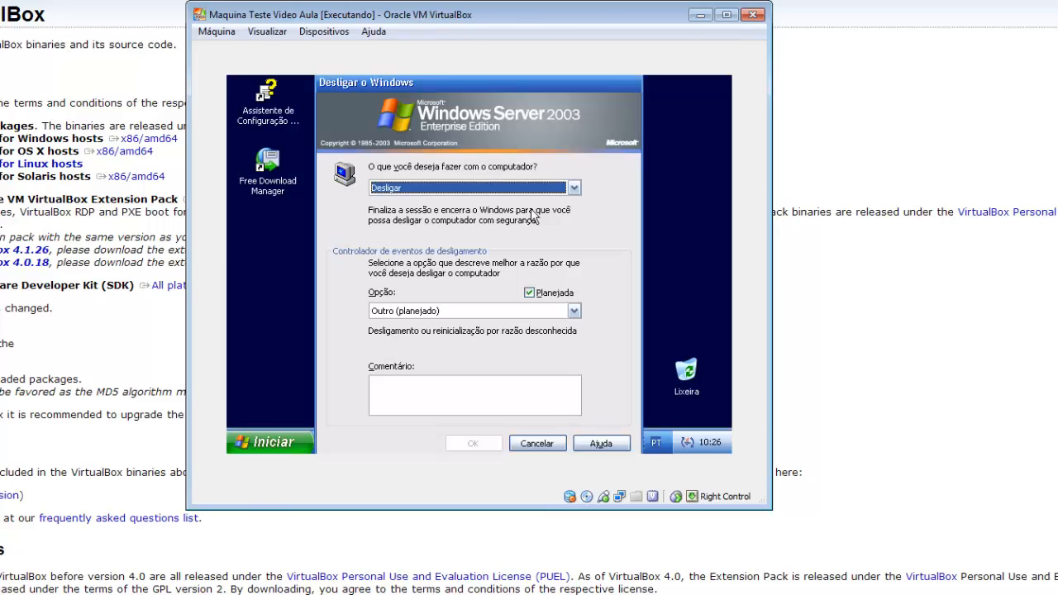
{"action": "left_click", "coordinate": [513, 188]}
{"action": "left_click", "coordinate": [375, 223]}
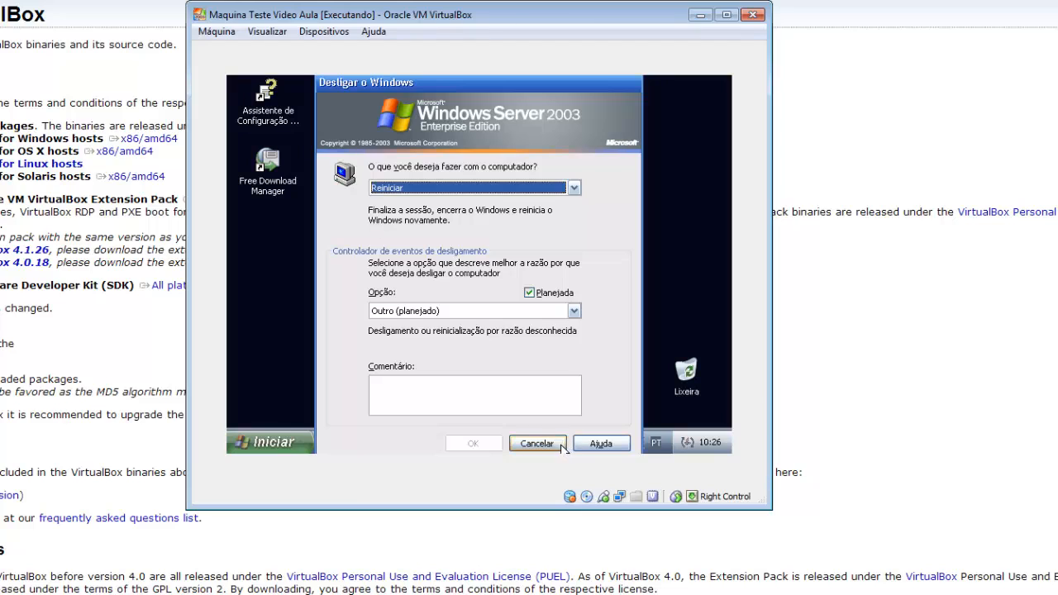
{"action": "left_click", "coordinate": [496, 311]}
{"action": "left_click", "coordinate": [417, 387]}
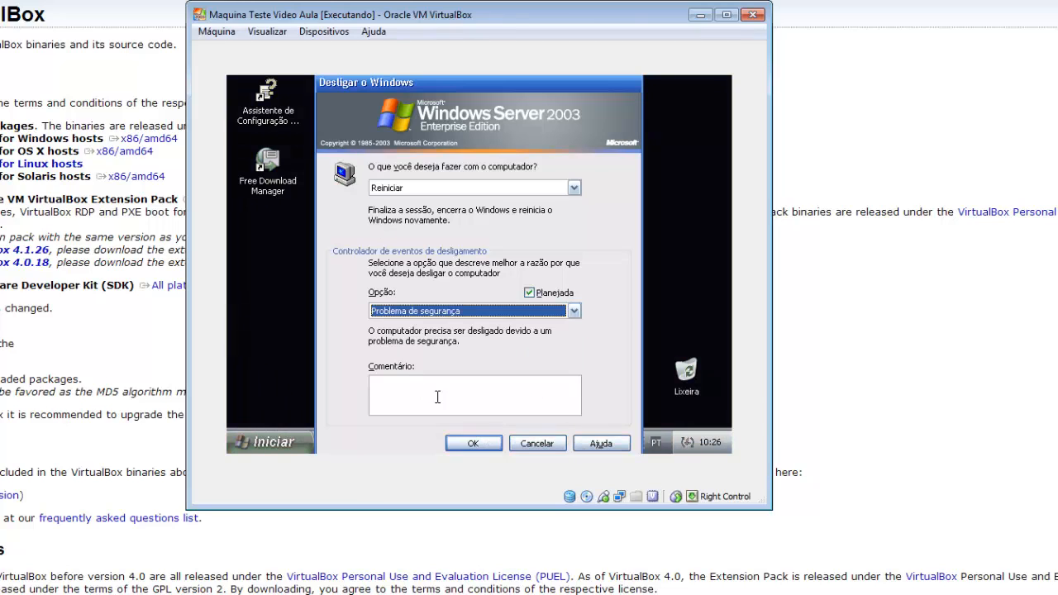
{"action": "left_click", "coordinate": [473, 444]}
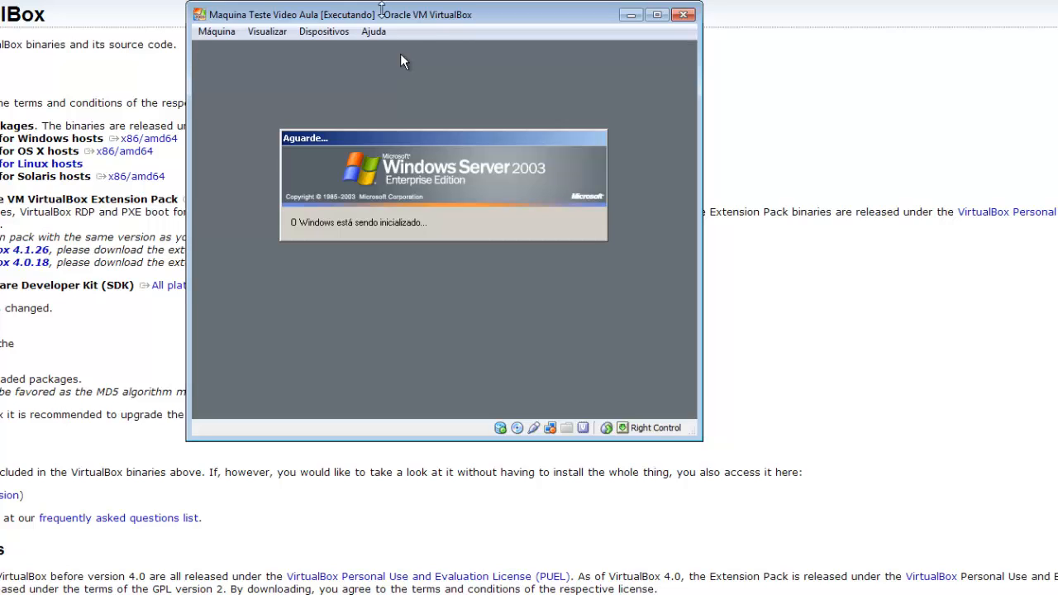
- Move the virtual machine window aside, send Ctrl-Alt-Del to the guest, and log on again with the administrator password
{"action": "left_click_drag", "start_coordinate": [384, 16], "coordinate": [478, 23]}
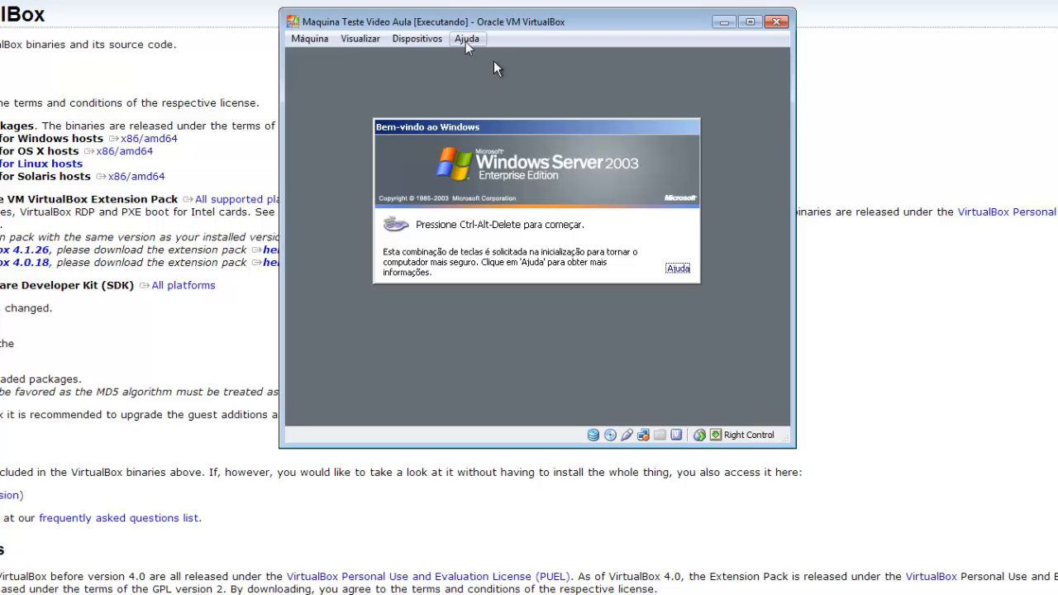
{"action": "left_click", "coordinate": [309, 44]}
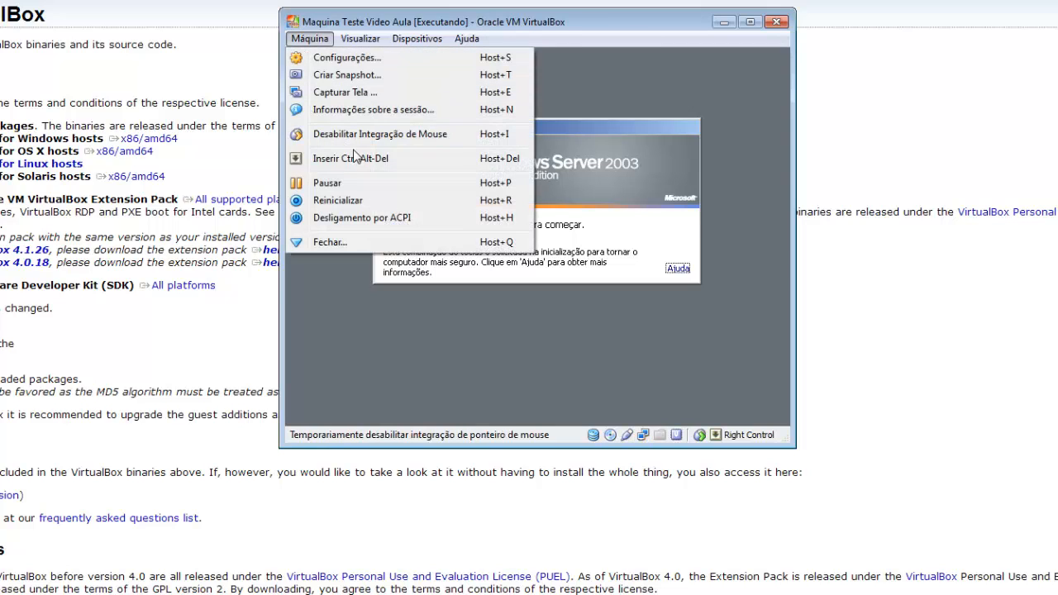
{"action": "left_click", "coordinate": [389, 156]}
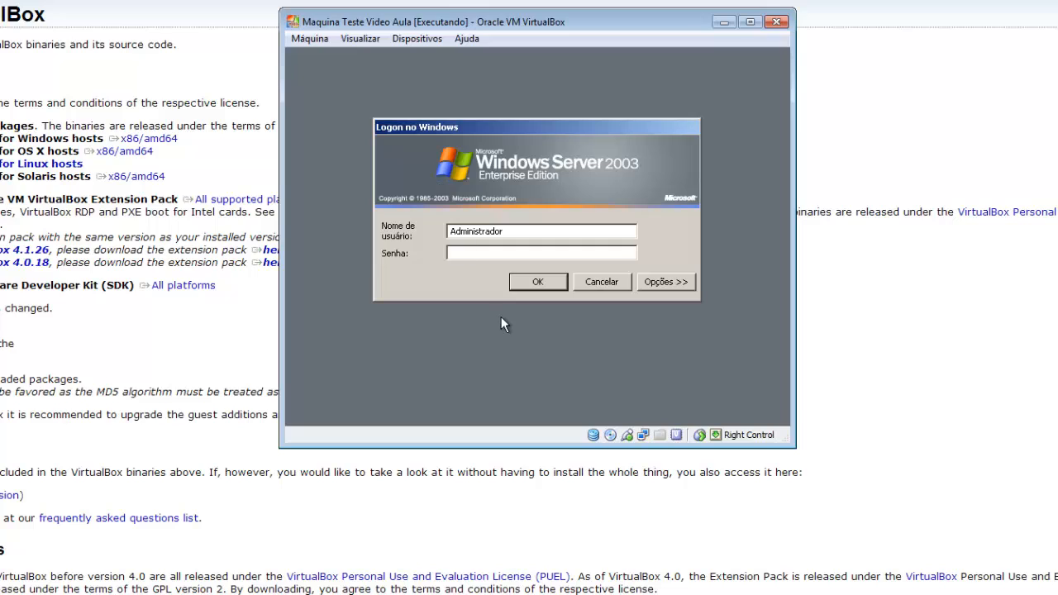
{"action": "type", "text": "12345678901"}
{"action": "key", "text": "Return"}
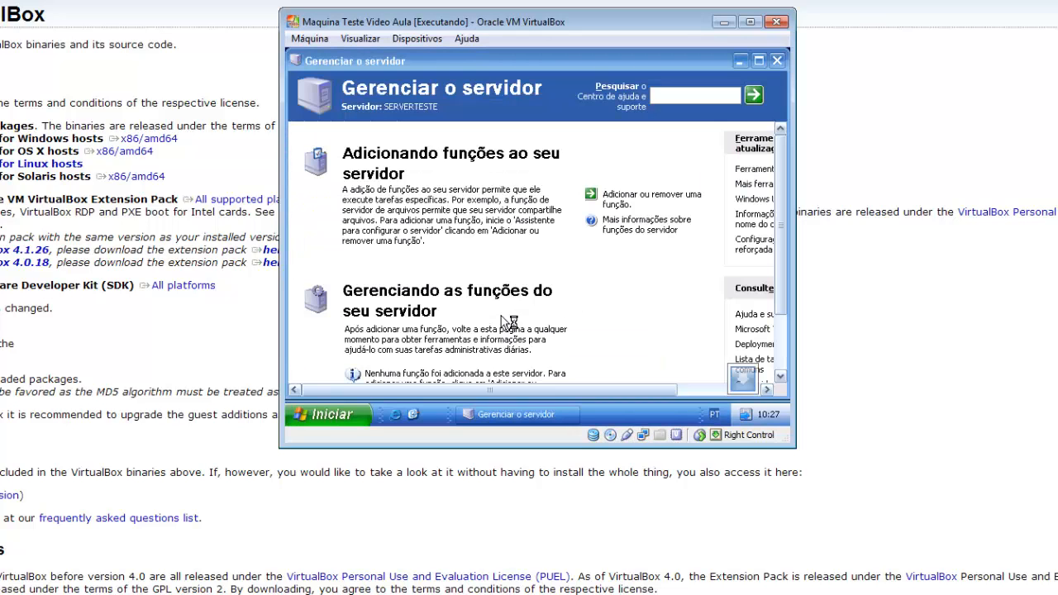
- Close the Gerenciar o servidor window and dismiss the video settings notification
{"action": "right_click", "coordinate": [547, 423]}
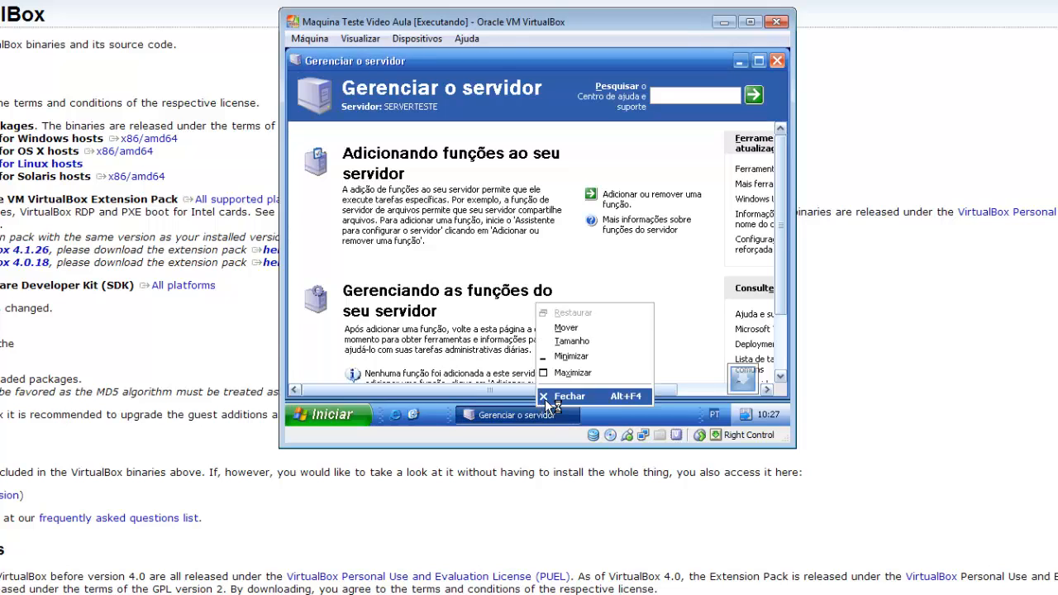
{"action": "left_click", "coordinate": [547, 397]}
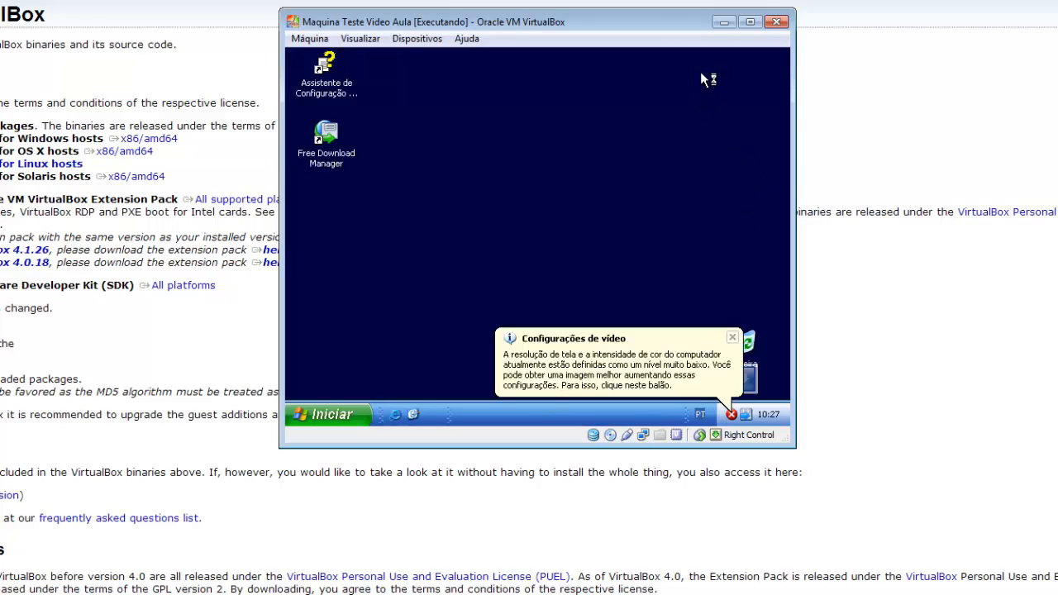
{"action": "left_click", "coordinate": [734, 338]}
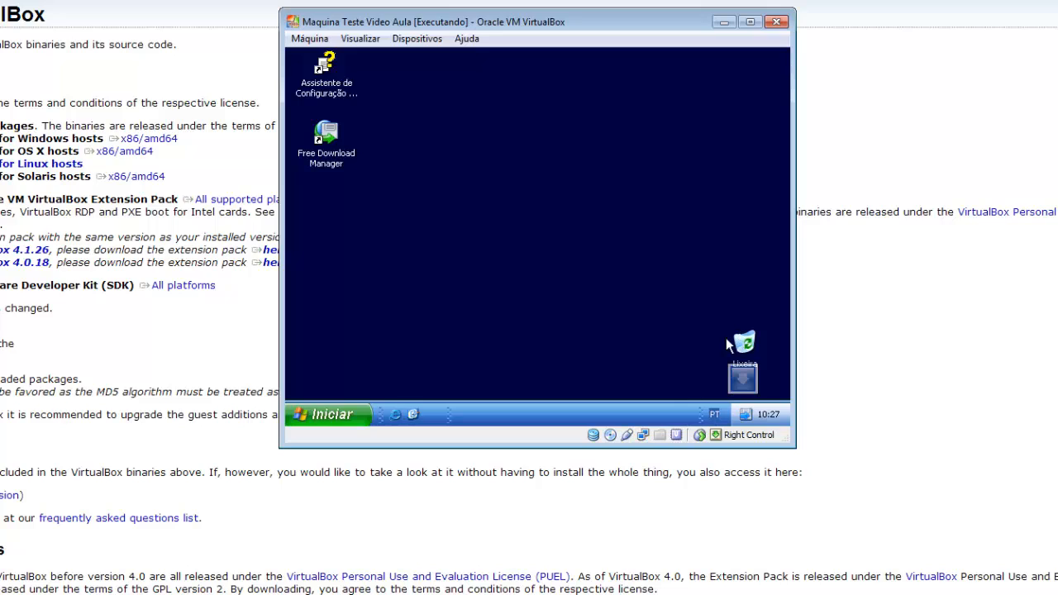
- Insert the Guest Additions disc and select its drive in the guest's Meu computador, dismissing the Java update notification
{"action": "left_click", "coordinate": [417, 39]}
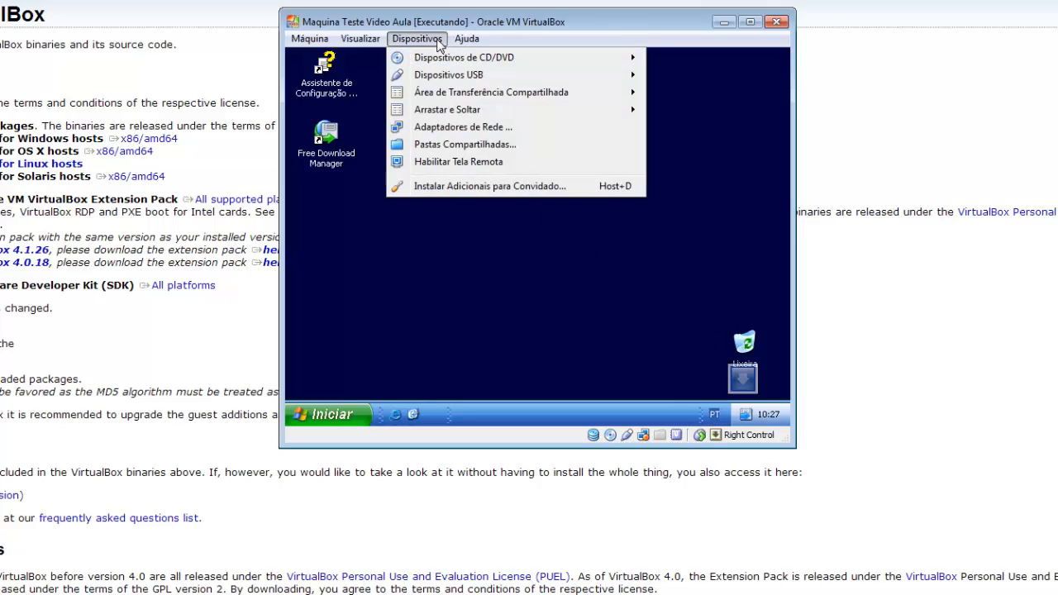
{"action": "left_click", "coordinate": [499, 186]}
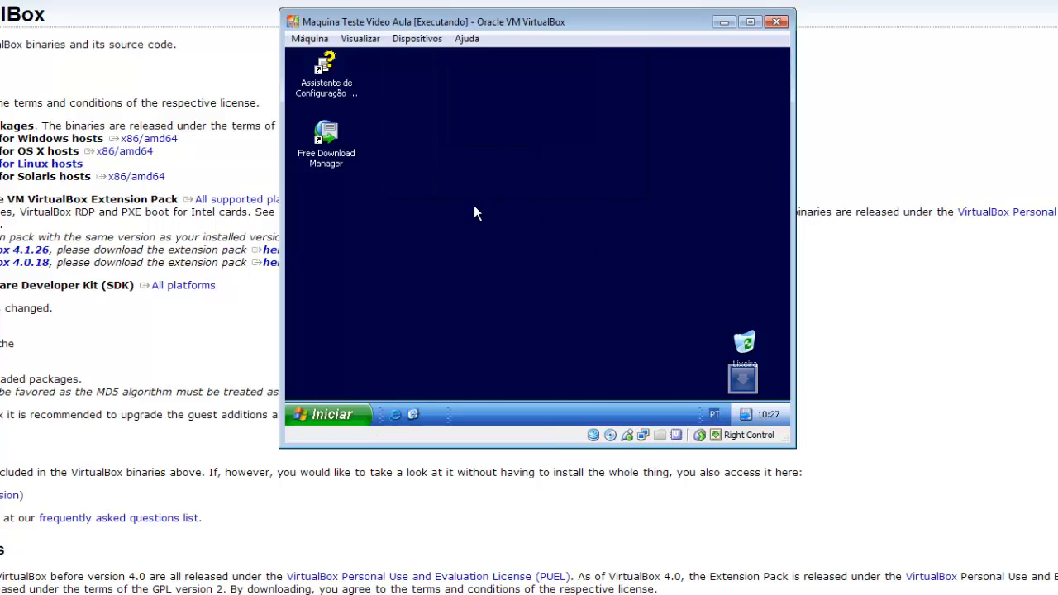
{"action": "left_click", "coordinate": [335, 415]}
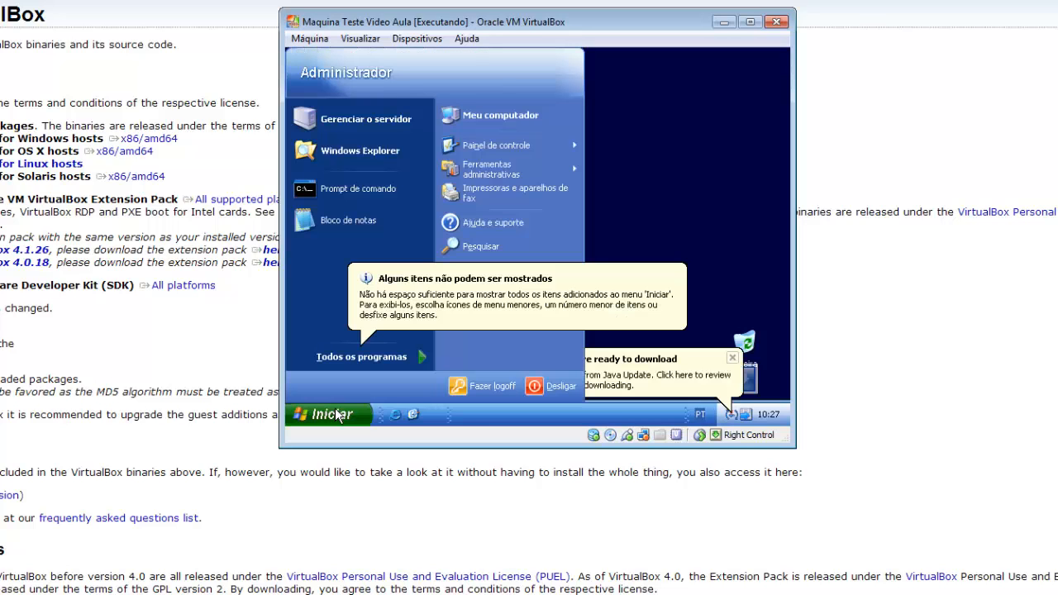
{"action": "left_click", "coordinate": [494, 115]}
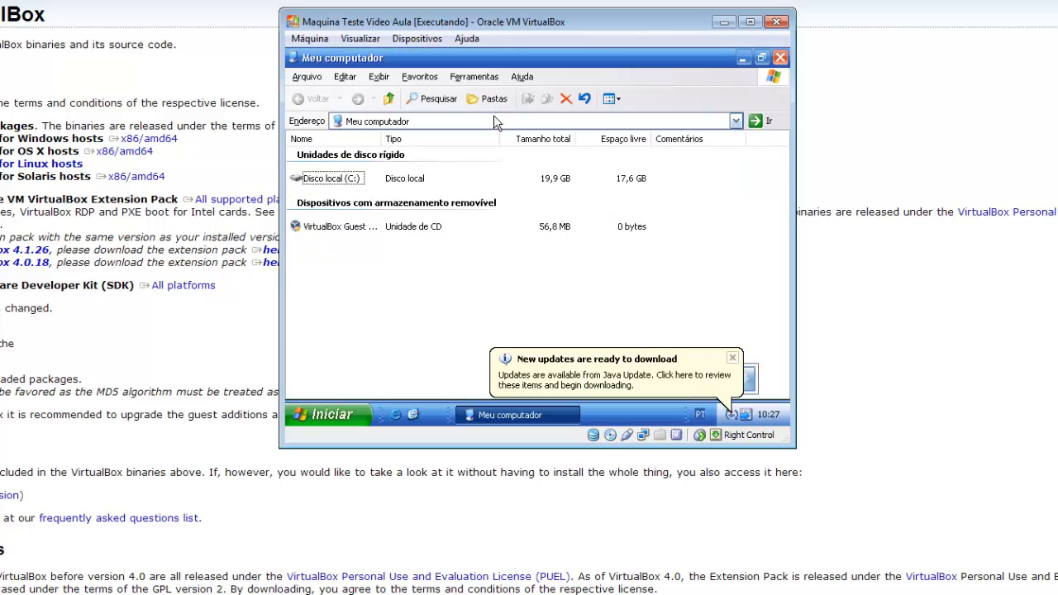
{"action": "left_click", "coordinate": [324, 229]}
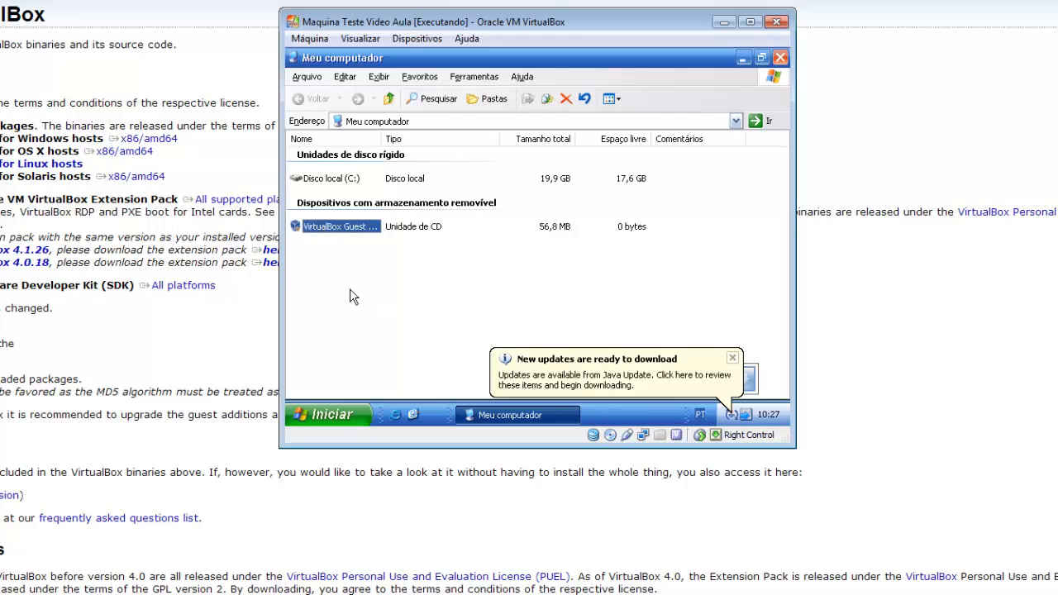
{"action": "left_click", "coordinate": [733, 358]}
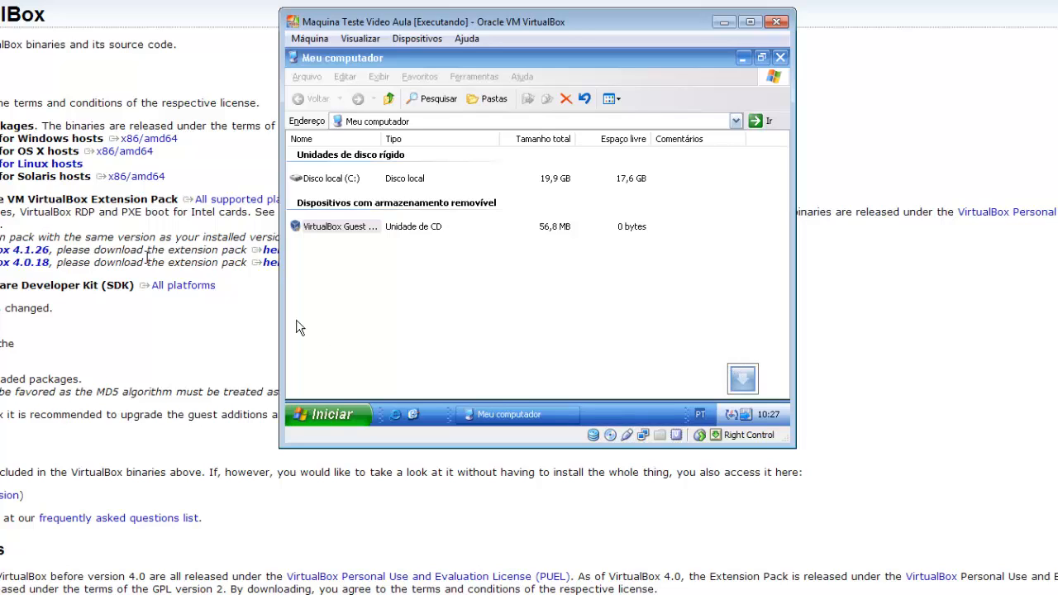
- Install VirtualBox Guest Additions 4.2.14 from the disc with the default folder and components, finishing with Reboot now
{"action": "double_click", "coordinate": [321, 226]}
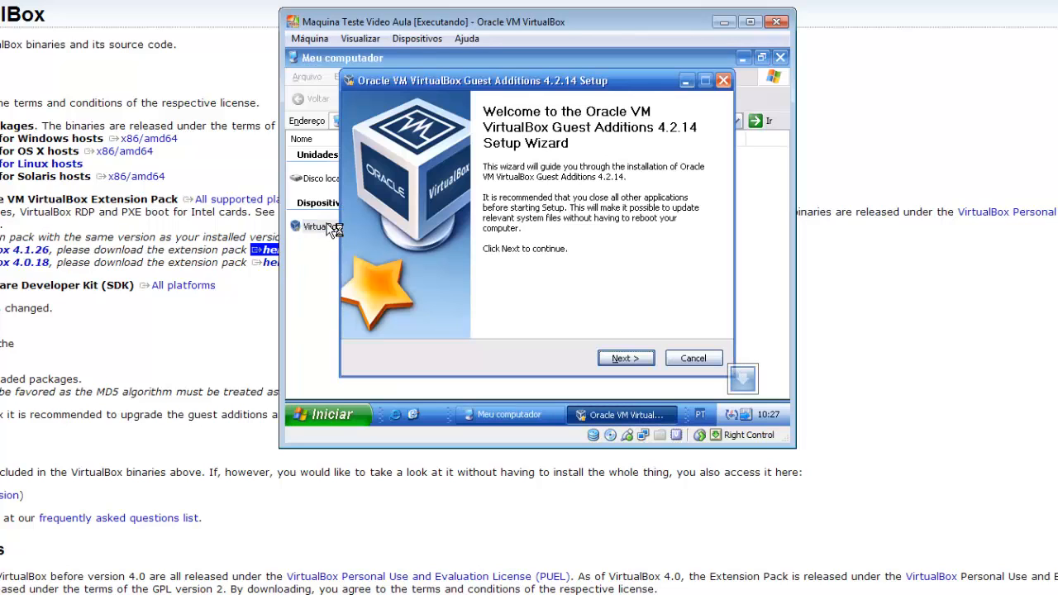
{"action": "left_click", "coordinate": [626, 359]}
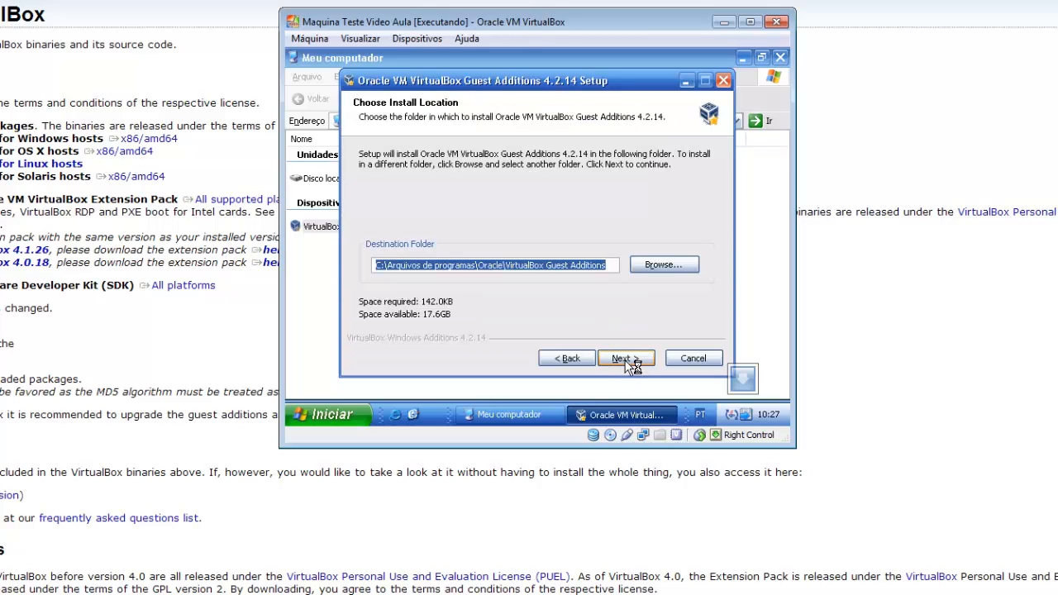
{"action": "left_click", "coordinate": [627, 360]}
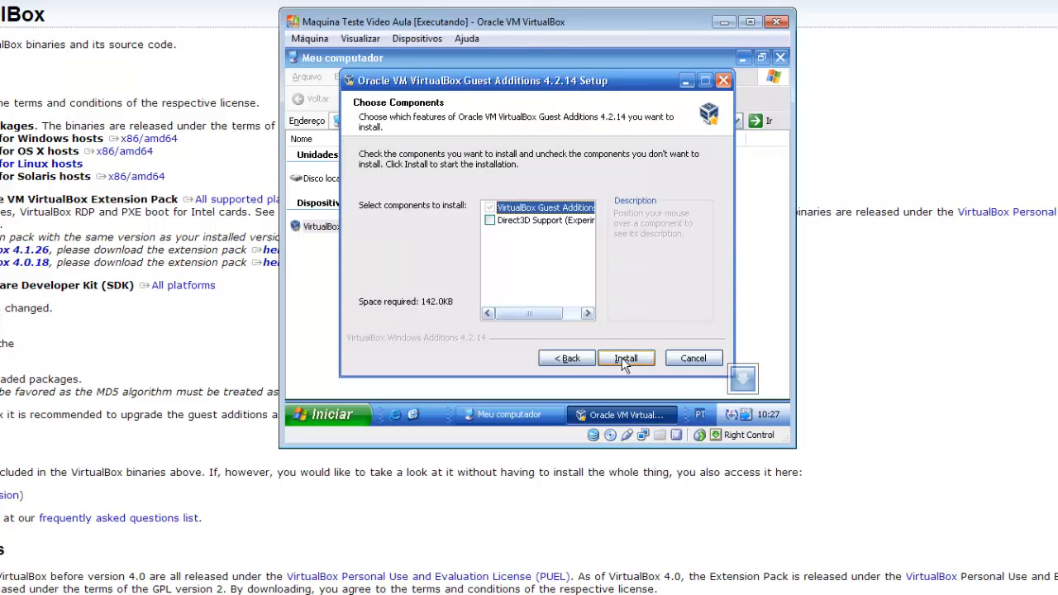
{"action": "left_click", "coordinate": [624, 359]}
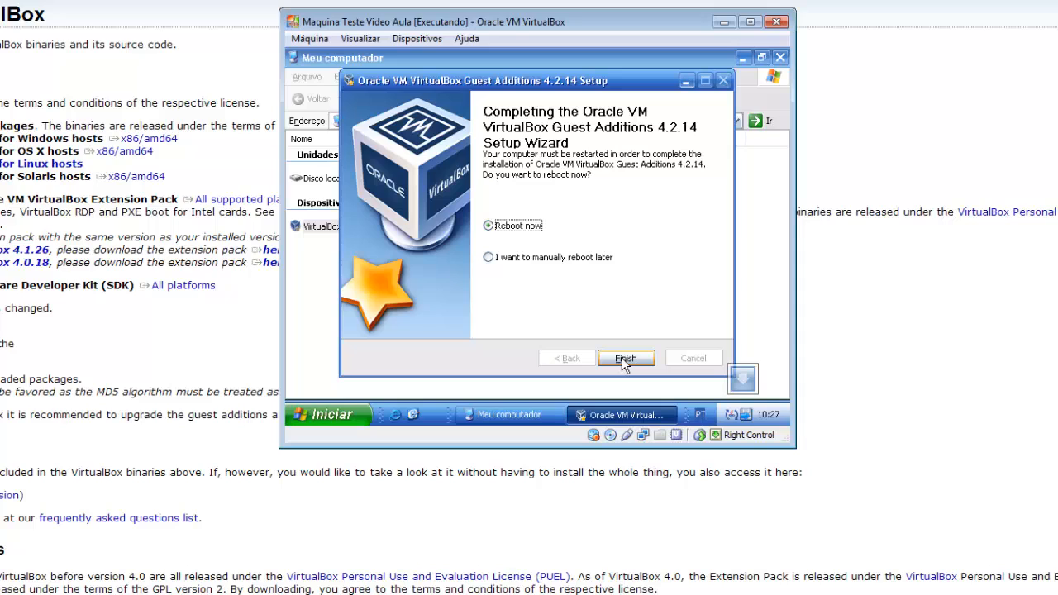
{"action": "left_click", "coordinate": [625, 359]}
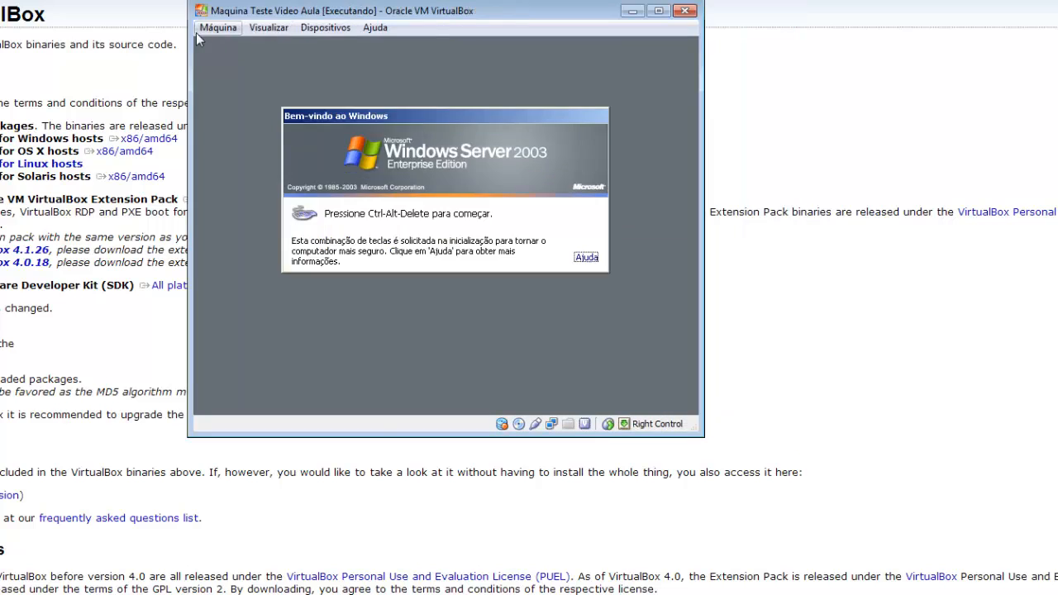
- Send Ctrl-Alt-Del to the guest, log on with the administrator password, and close the Gerenciar o servidor window
{"action": "left_click", "coordinate": [202, 30]}
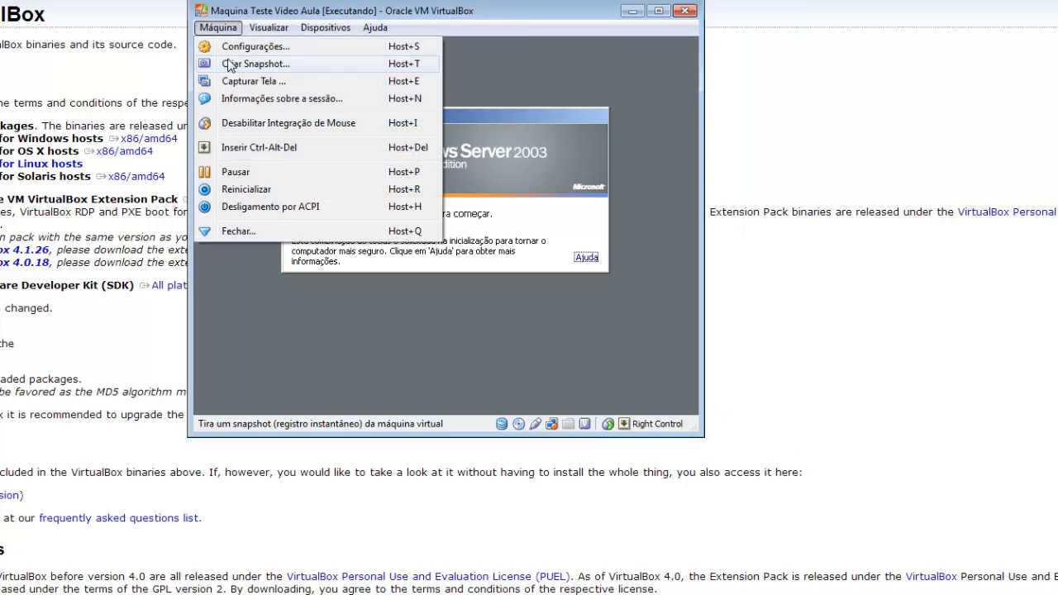
{"action": "left_click", "coordinate": [275, 154]}
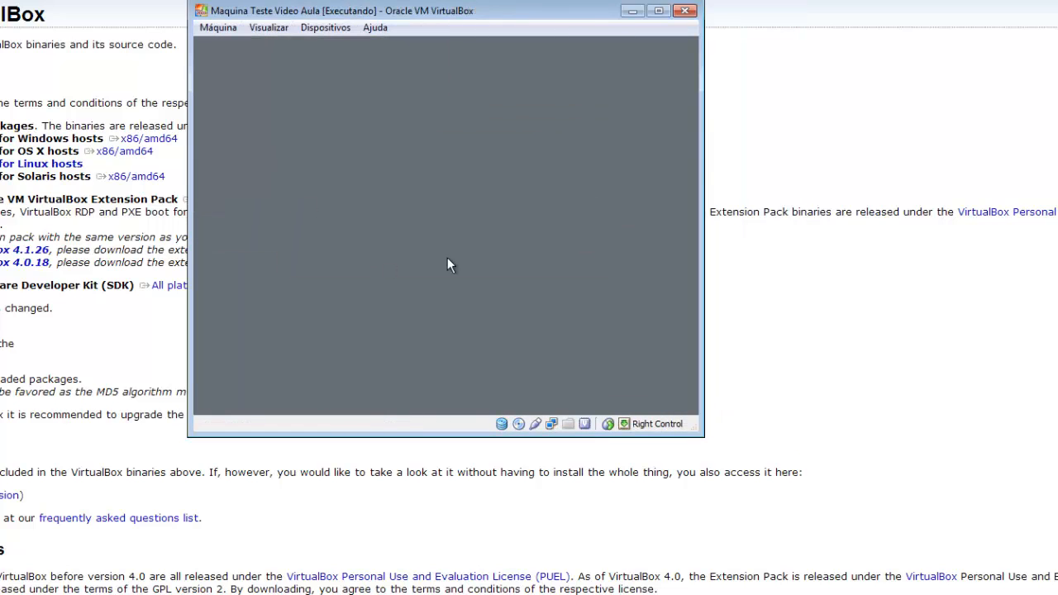
{"action": "type", "text": "*****"}
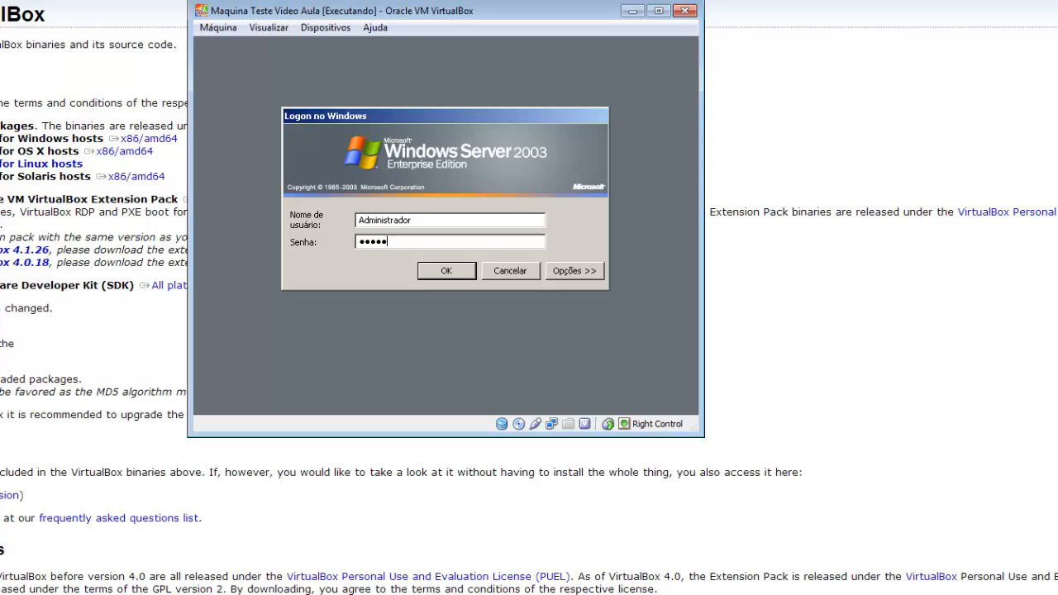
{"action": "type", "text": "*****"}
{"action": "key", "text": "Return"}
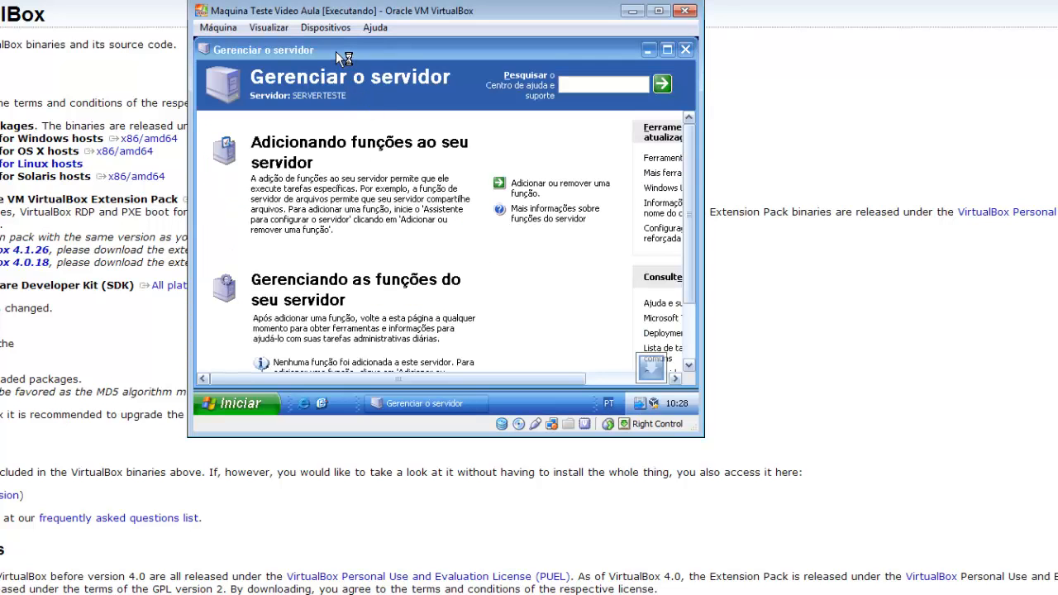
{"action": "left_click", "coordinate": [686, 50]}
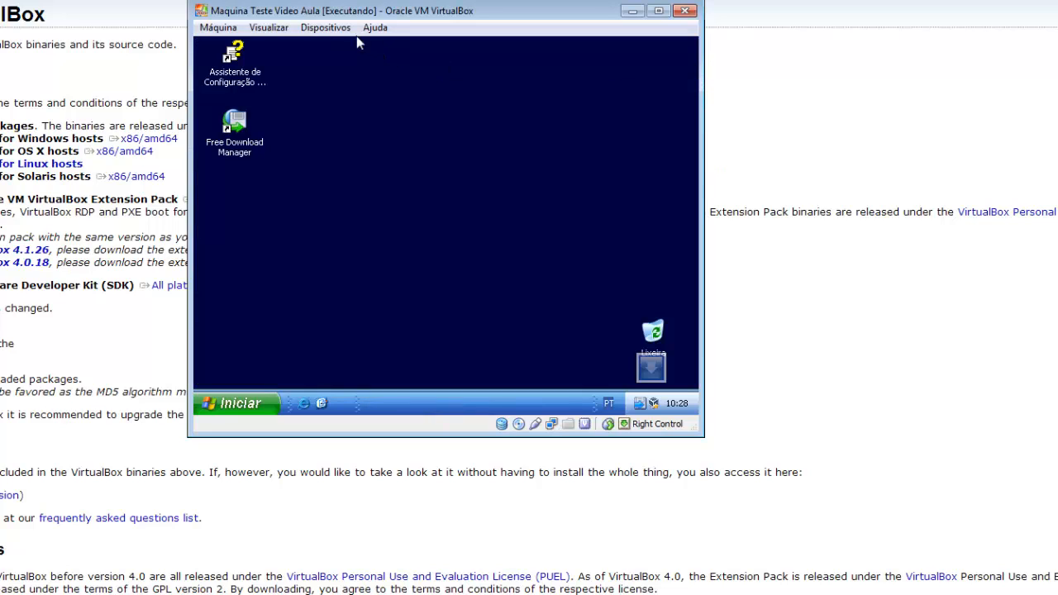
- Test the guest display by enlarging, half-screen snapping, maximizing and restoring the virtual machine window, and dismiss the Java update notification
{"action": "left_click", "coordinate": [638, 336]}
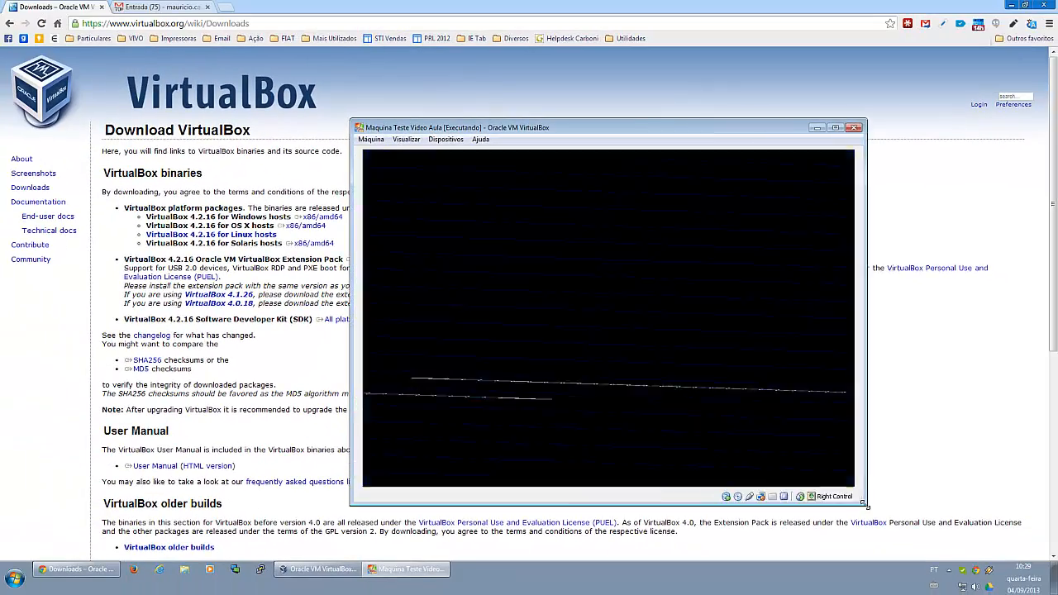
{"action": "left_click_drag", "start_coordinate": [865, 505], "coordinate": [978, 538]}
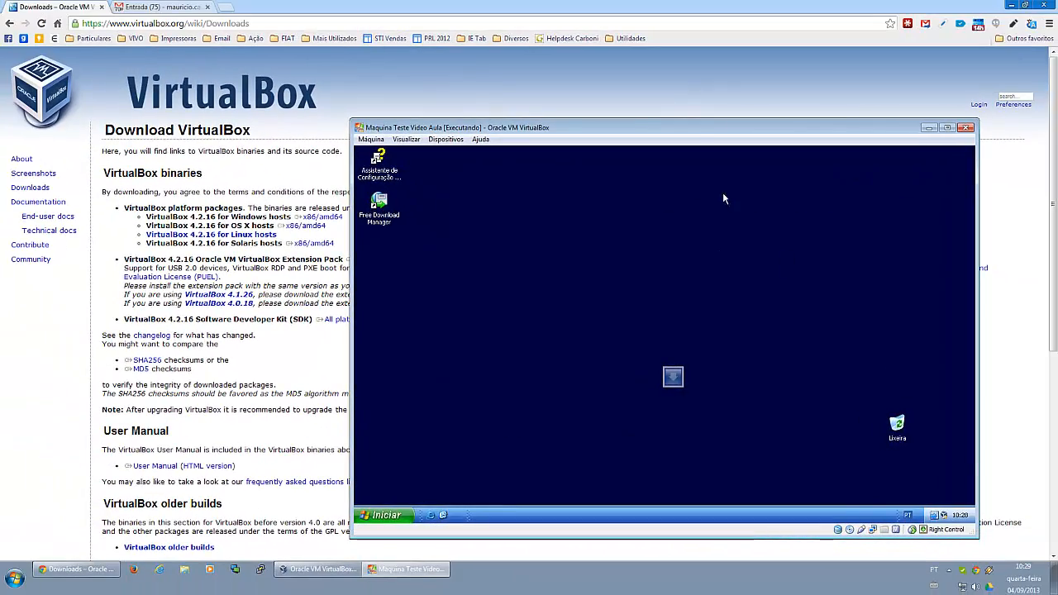
{"action": "left_click_drag", "start_coordinate": [697, 129], "coordinate": [1056, 158]}
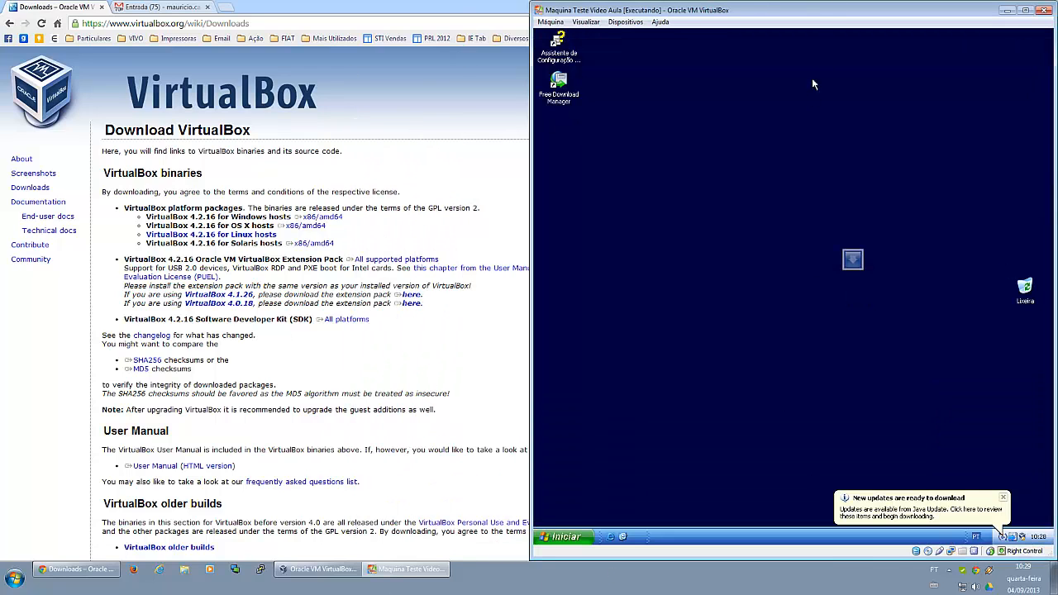
{"action": "left_click_drag", "start_coordinate": [817, 19], "coordinate": [397, 1]}
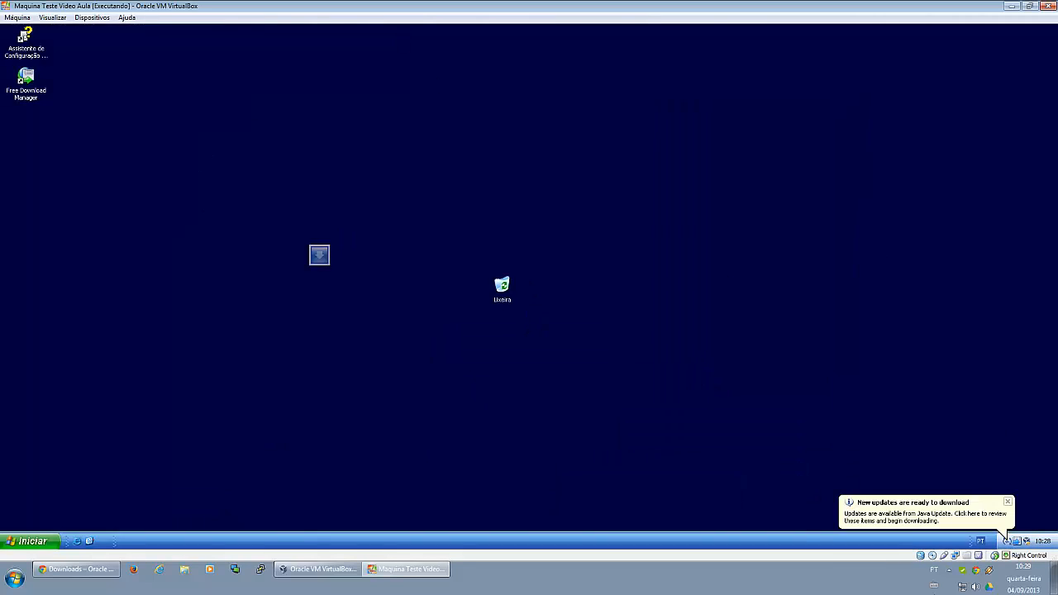
{"action": "left_click", "coordinate": [1030, 6]}
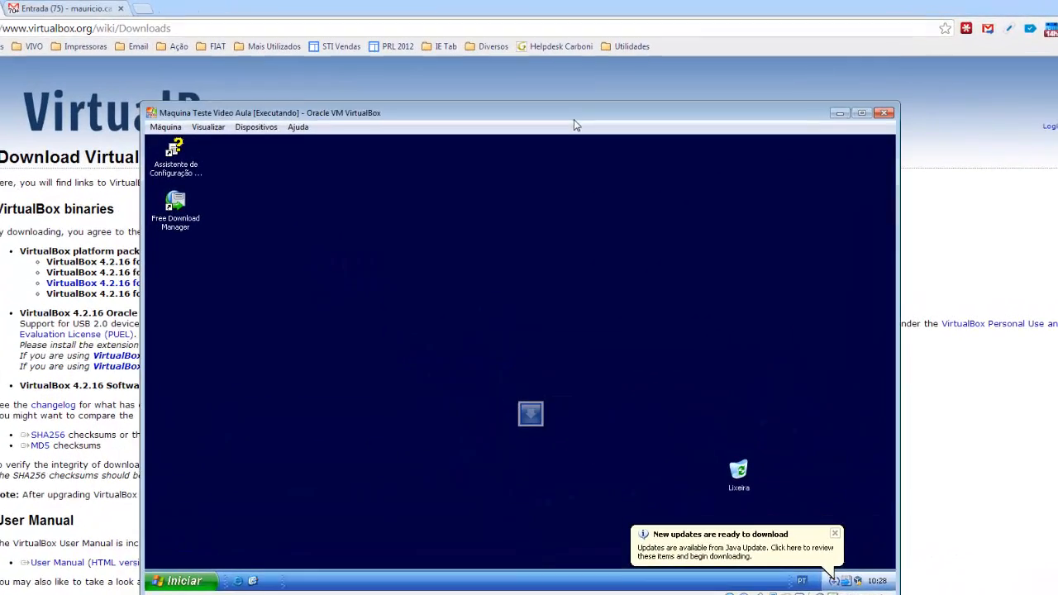
{"action": "left_click", "coordinate": [849, 519]}
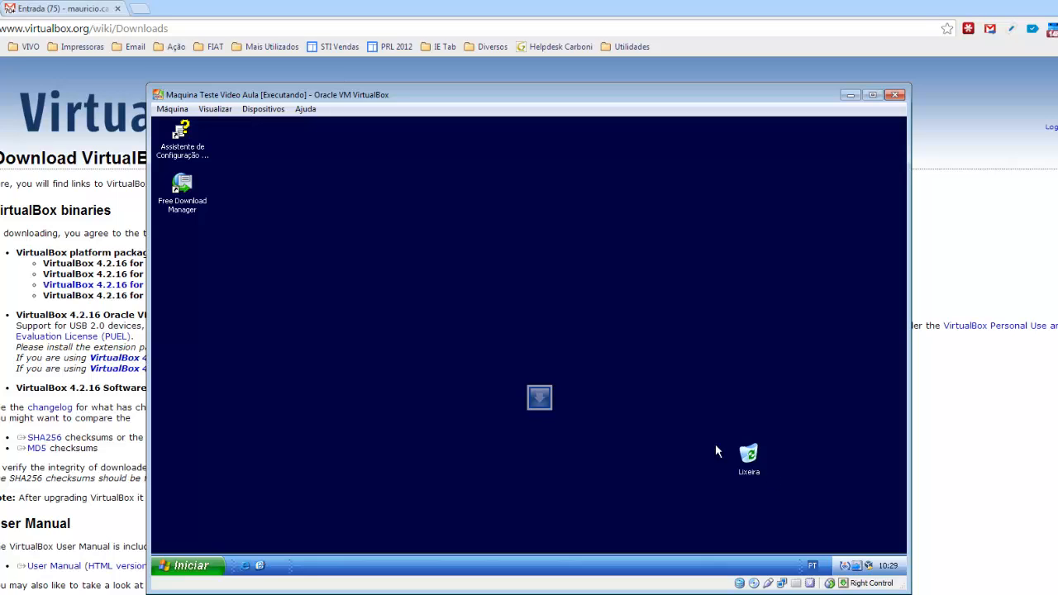
- Open the running virtual machine's network adapter settings and move the dialog higher within the window
{"action": "left_click", "coordinate": [268, 108]}
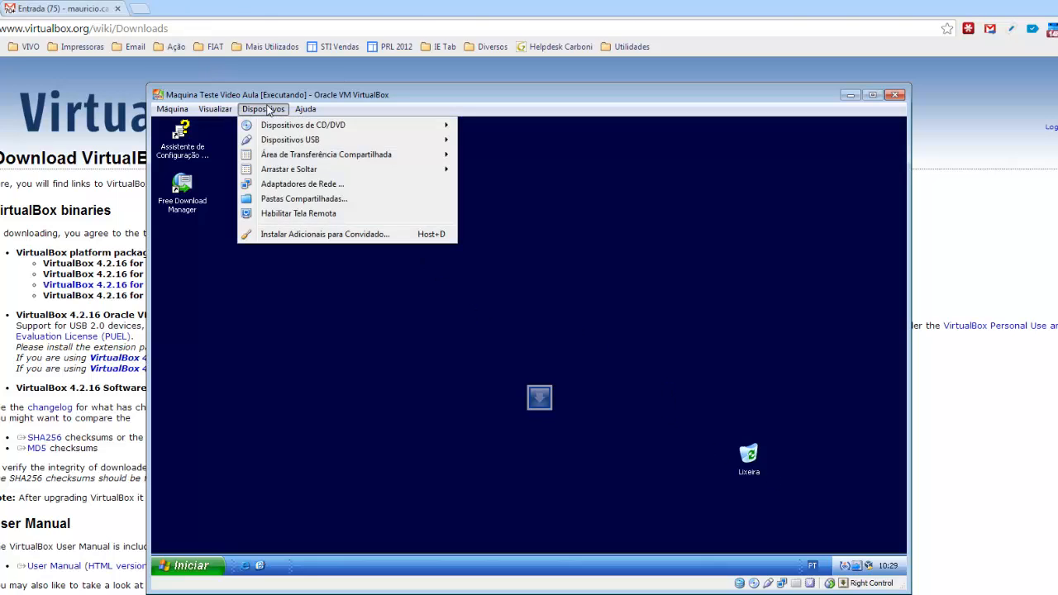
{"action": "mouse_move", "coordinate": [263, 124]}
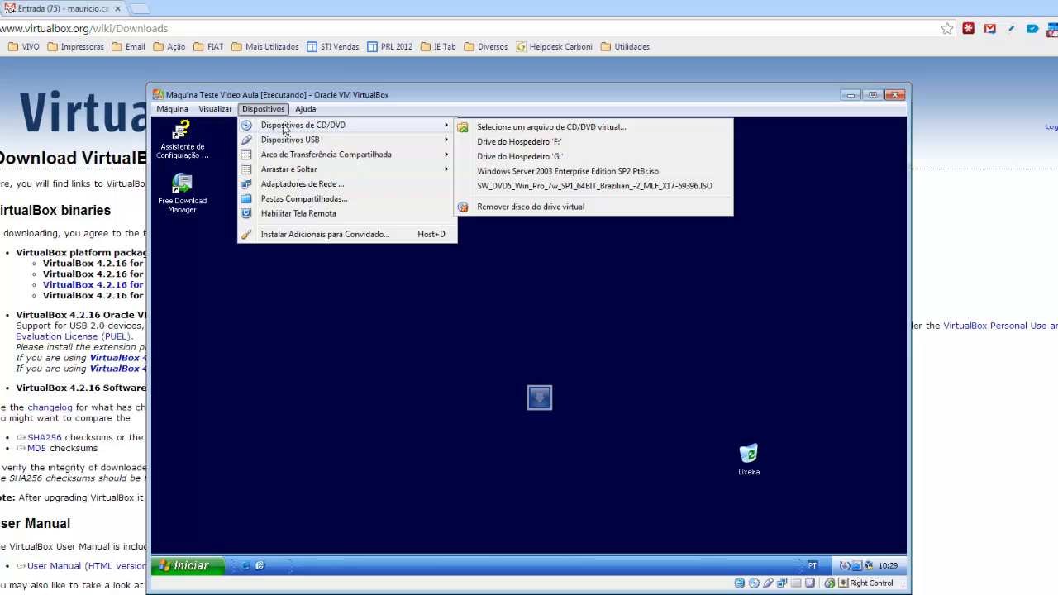
{"action": "mouse_move", "coordinate": [309, 147]}
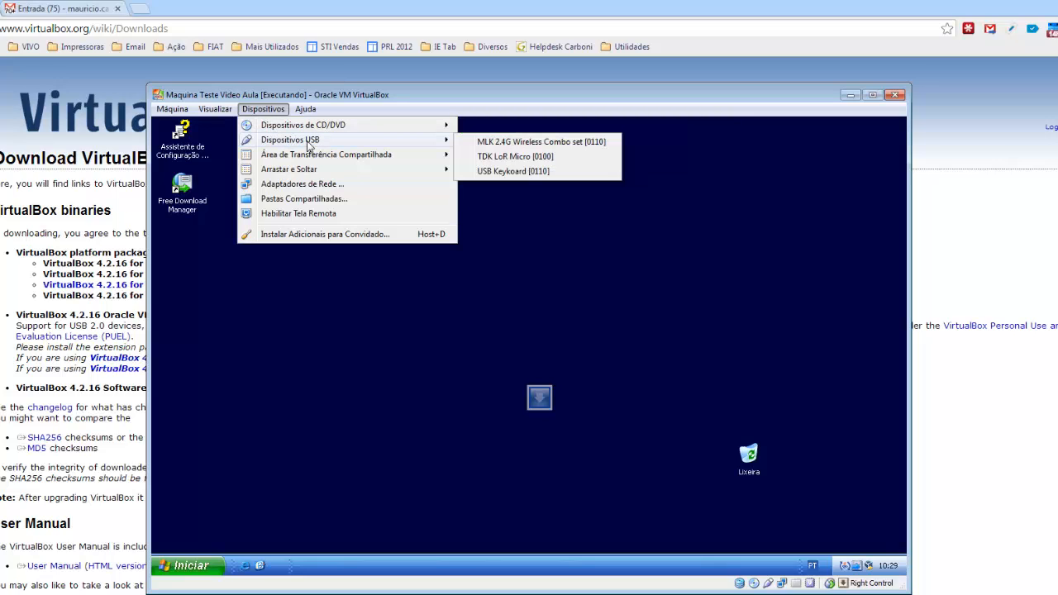
{"action": "left_click", "coordinate": [322, 190]}
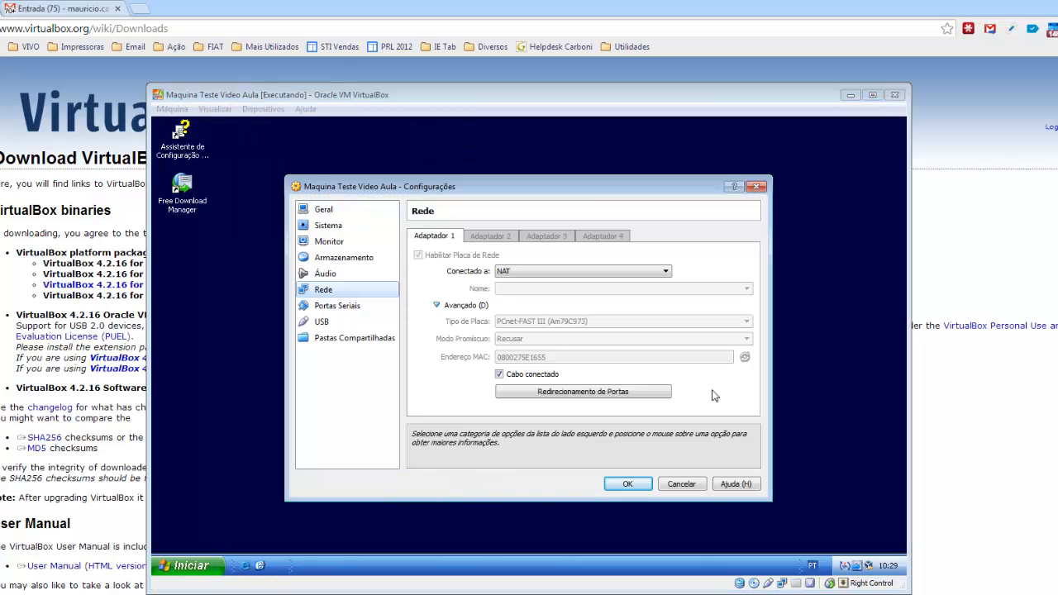
{"action": "left_click_drag", "start_coordinate": [497, 192], "coordinate": [493, 153]}
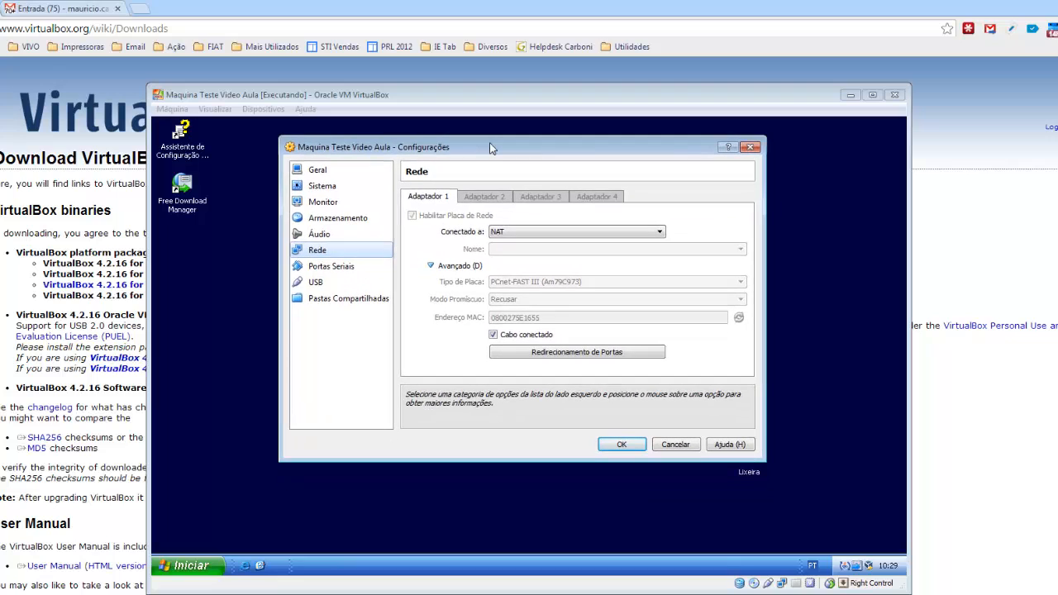
- Try Adaptador 1 with the connection modes Placa em modo Bridge, Rede Interna and Placa de rede exclusiva de hospedeiro (host-only)
{"action": "left_click", "coordinate": [660, 233]}
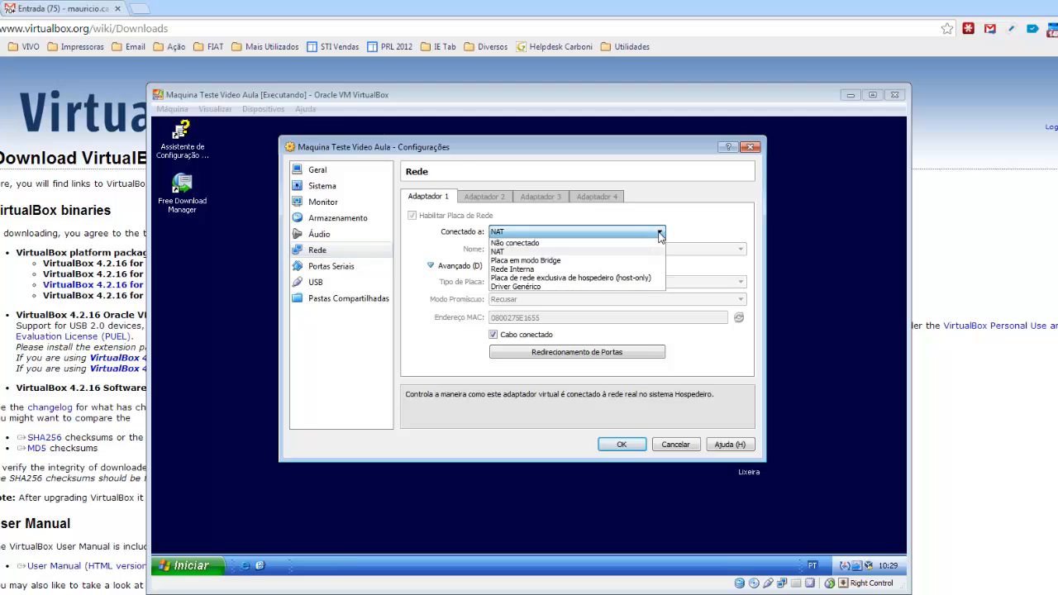
{"action": "left_click", "coordinate": [586, 262]}
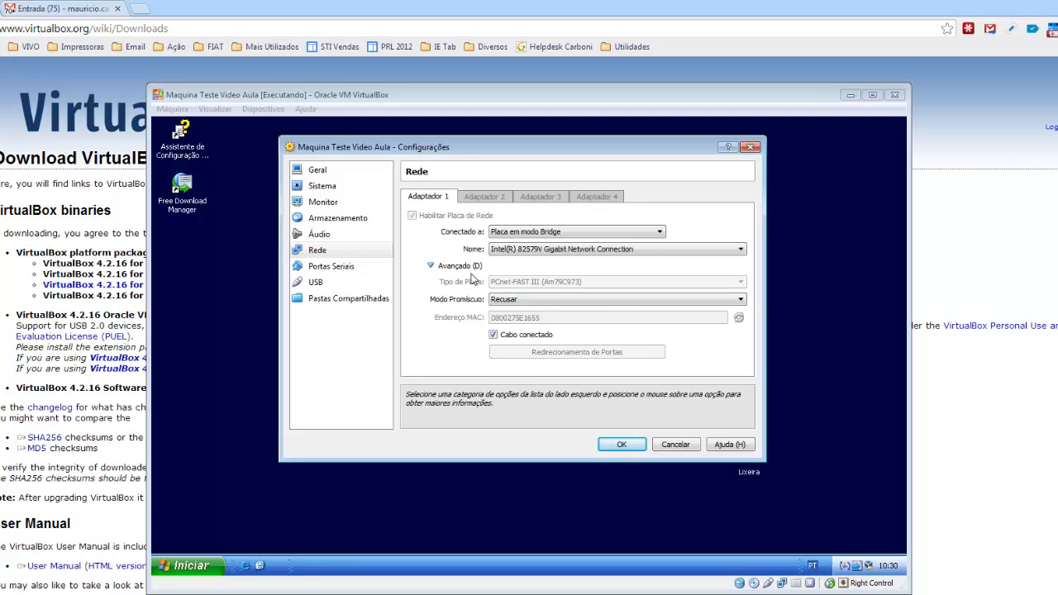
{"action": "left_click", "coordinate": [531, 235]}
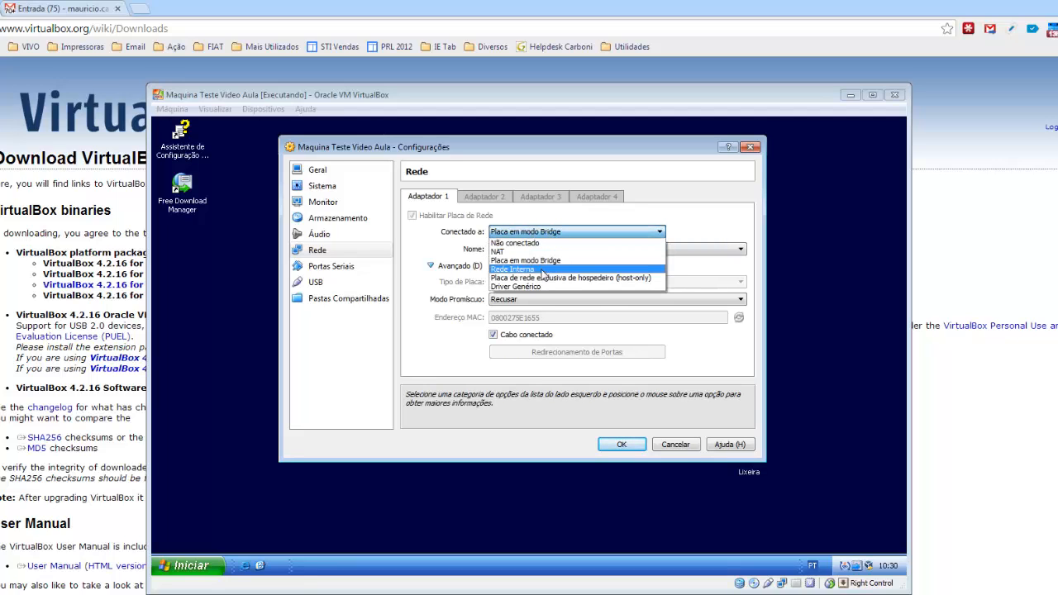
{"action": "left_click", "coordinate": [542, 270]}
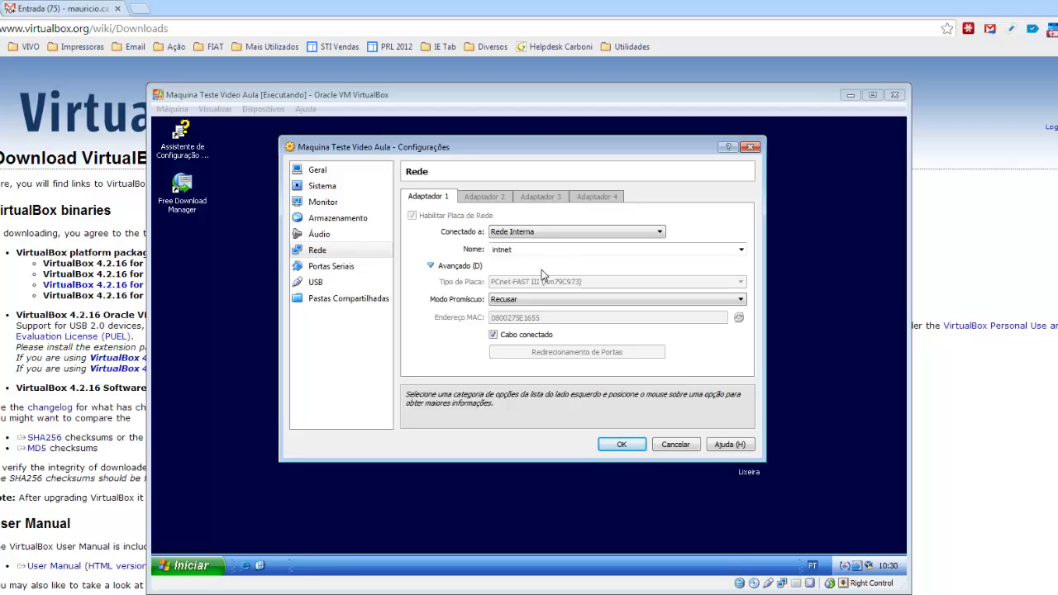
{"action": "left_click", "coordinate": [540, 234]}
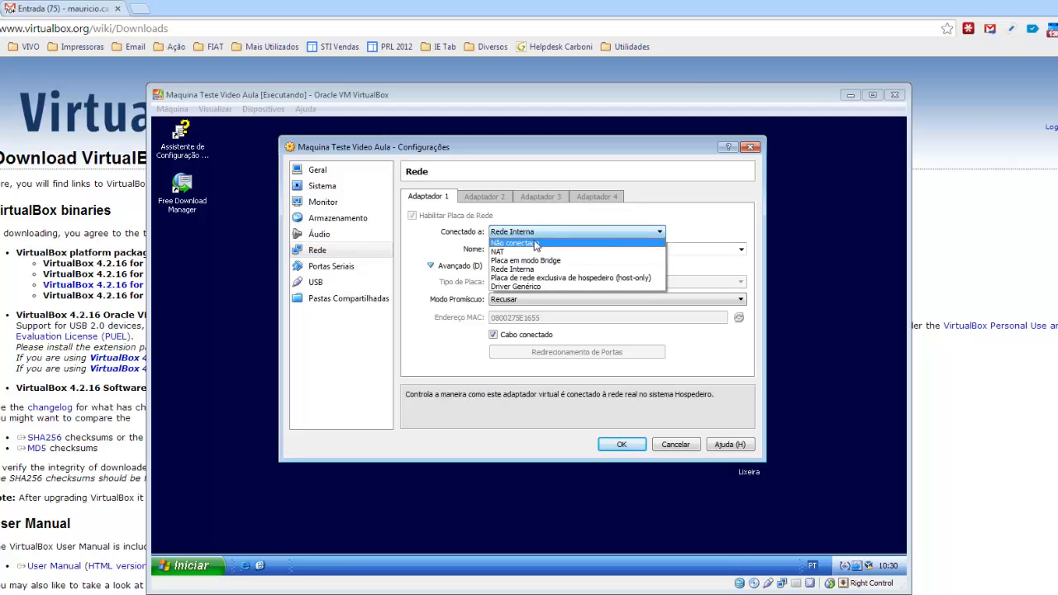
{"action": "left_click", "coordinate": [529, 279]}
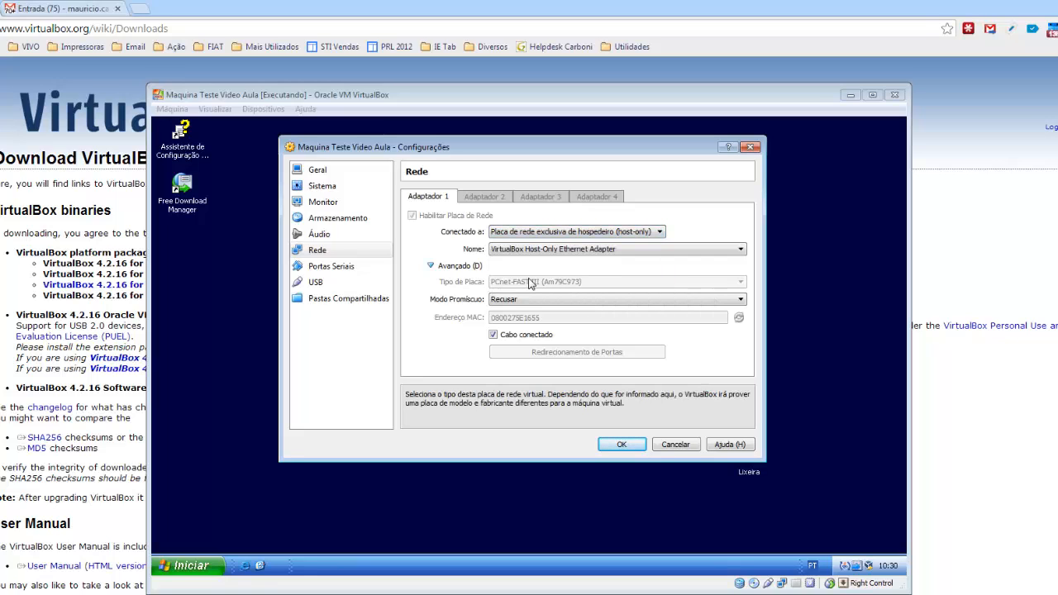
- Set Adaptador 1's connection mode to NAT and accept the network settings
{"action": "left_click", "coordinate": [570, 232]}
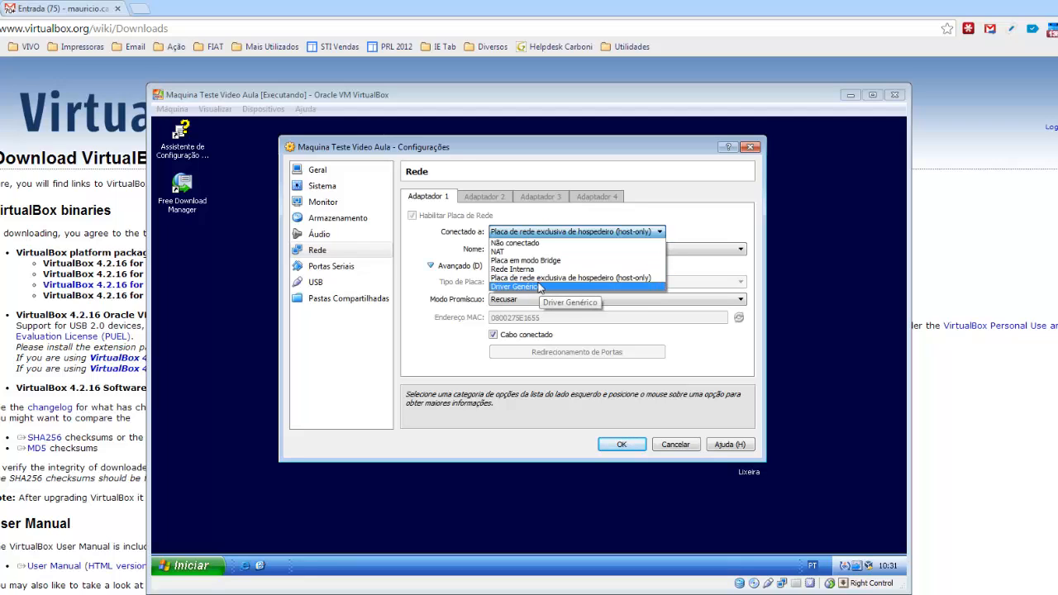
{"action": "left_click", "coordinate": [529, 251]}
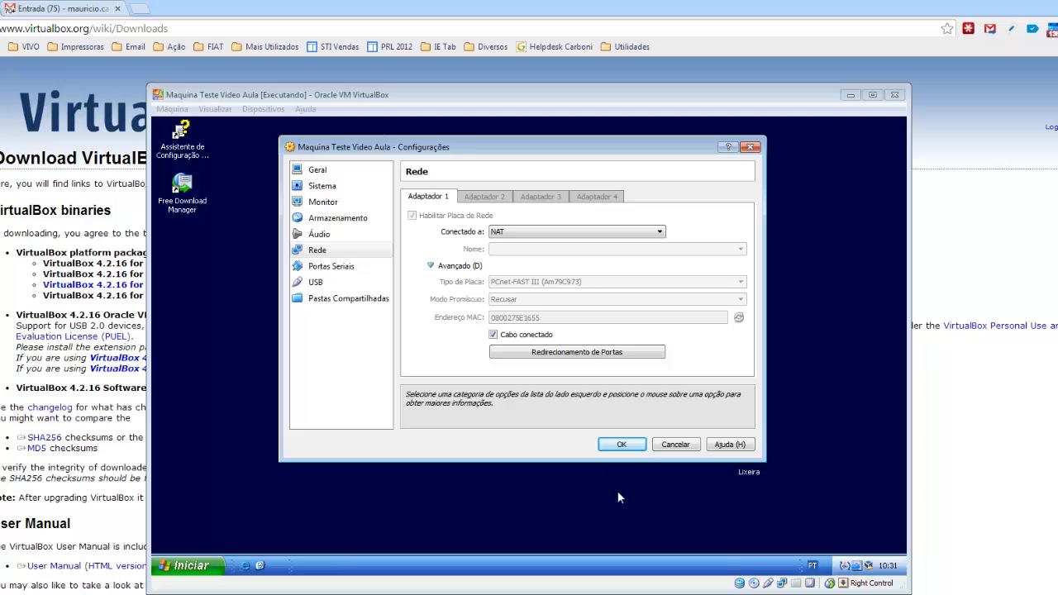
{"action": "left_click", "coordinate": [624, 446]}
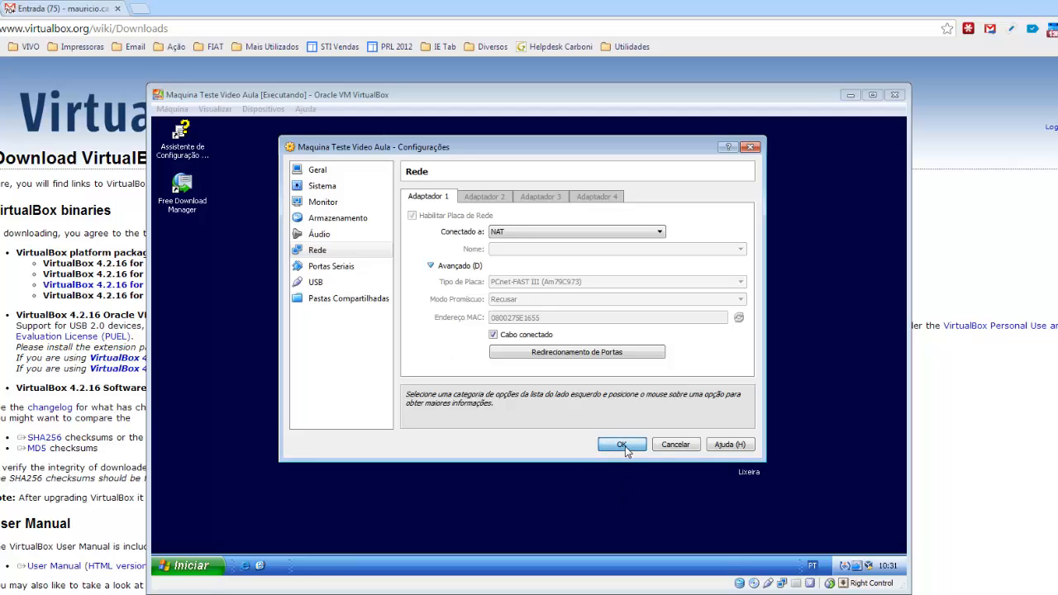